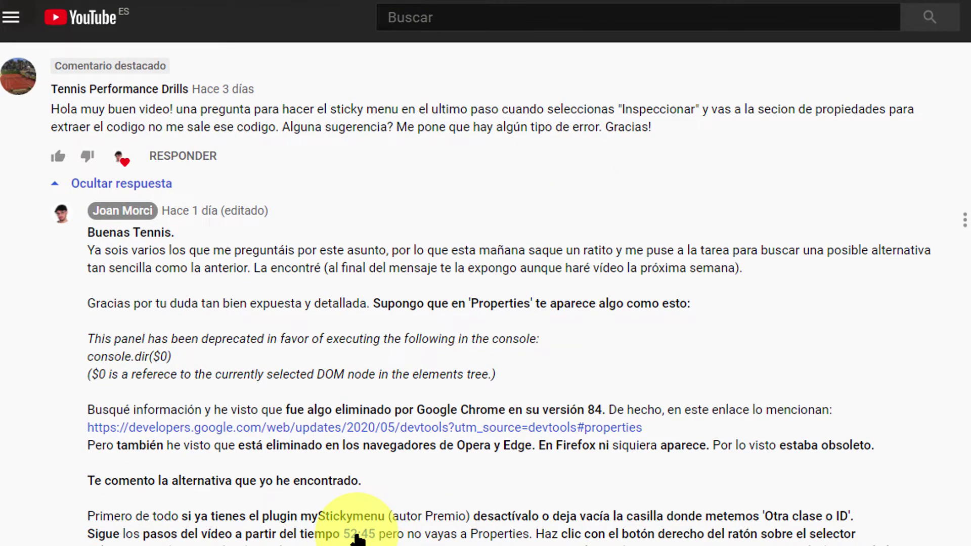
Play the tutorial video linked in the comment from 52:45 to about 53:15 to review the plugin's fixed header setup.
{"action": "left_click", "coordinate": [357, 539]}
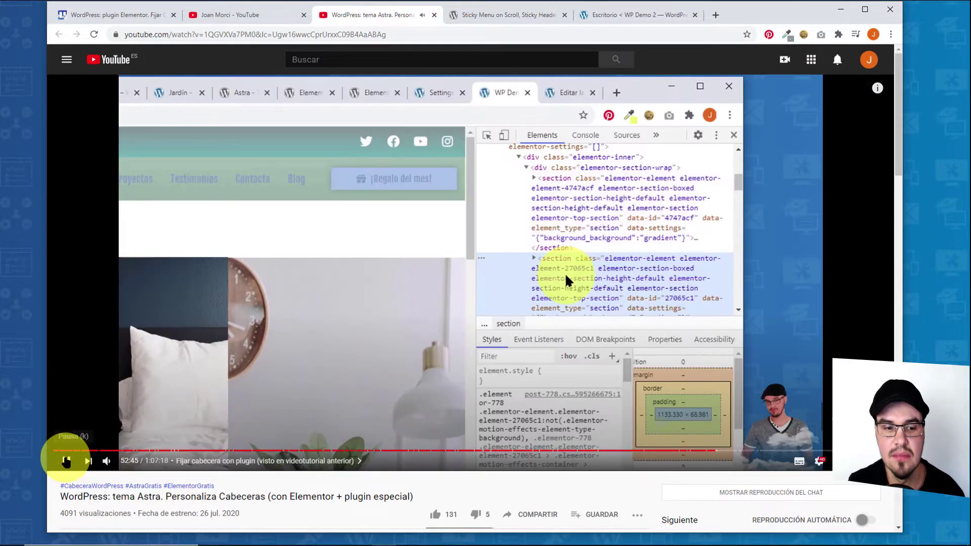
{"action": "left_click", "coordinate": [66, 460]}
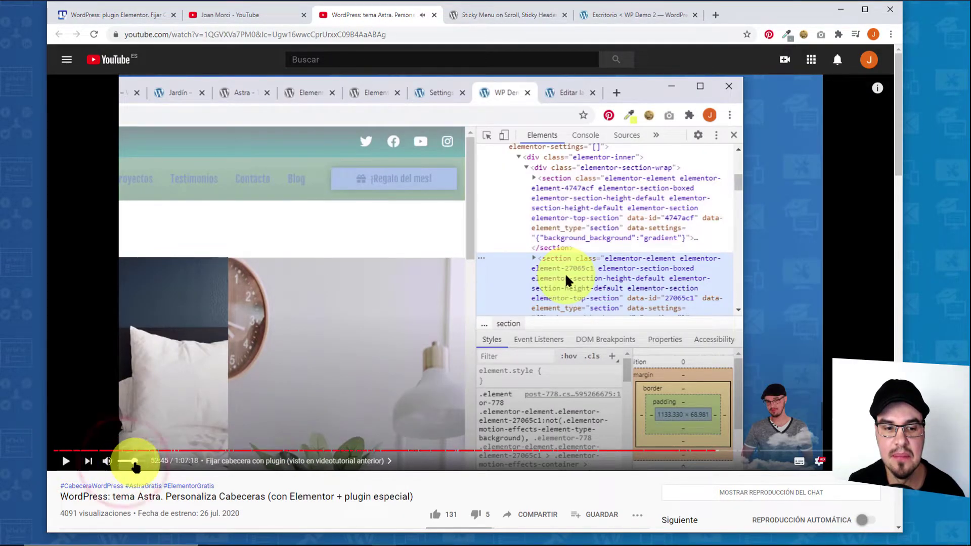
{"action": "left_click", "coordinate": [66, 461]}
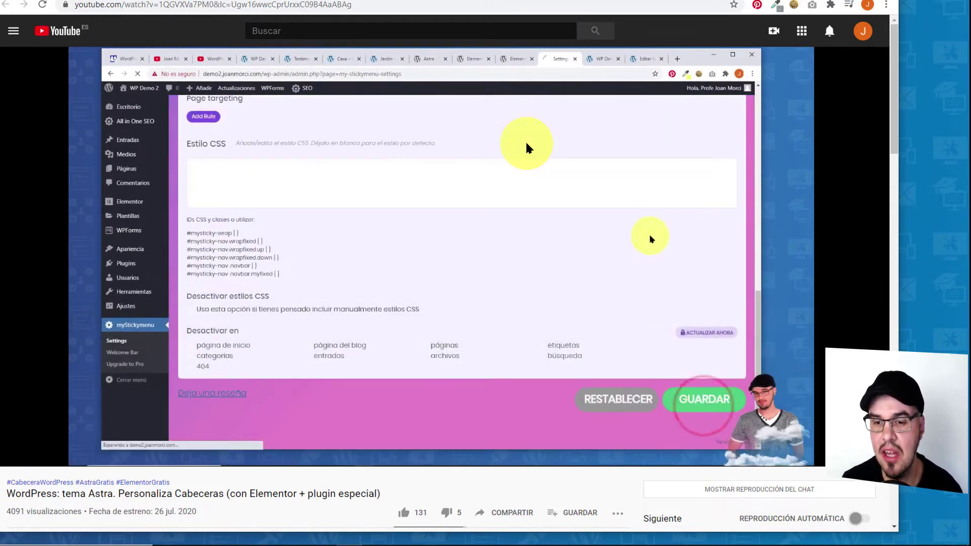
{"action": "mouse_move", "coordinate": [368, 249]}
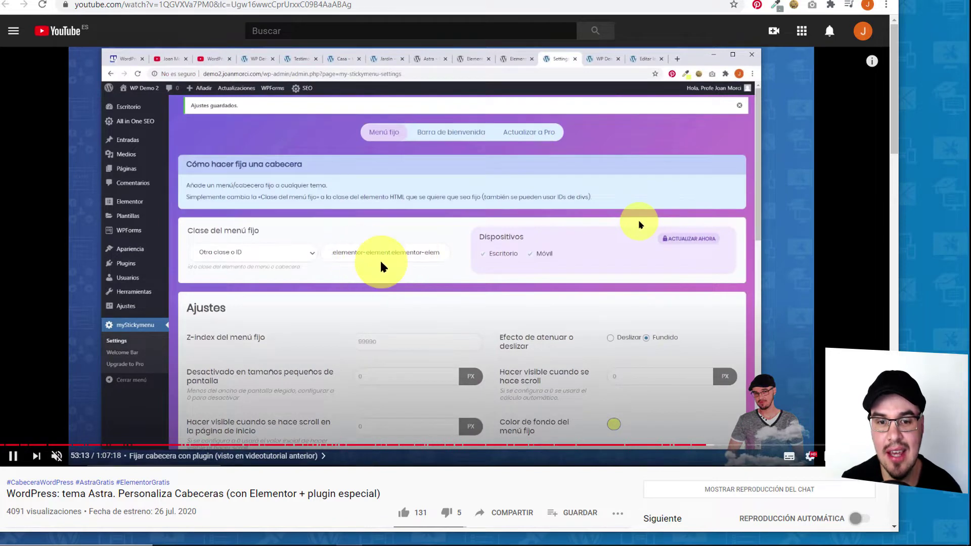
{"action": "left_click", "coordinate": [12, 460]}
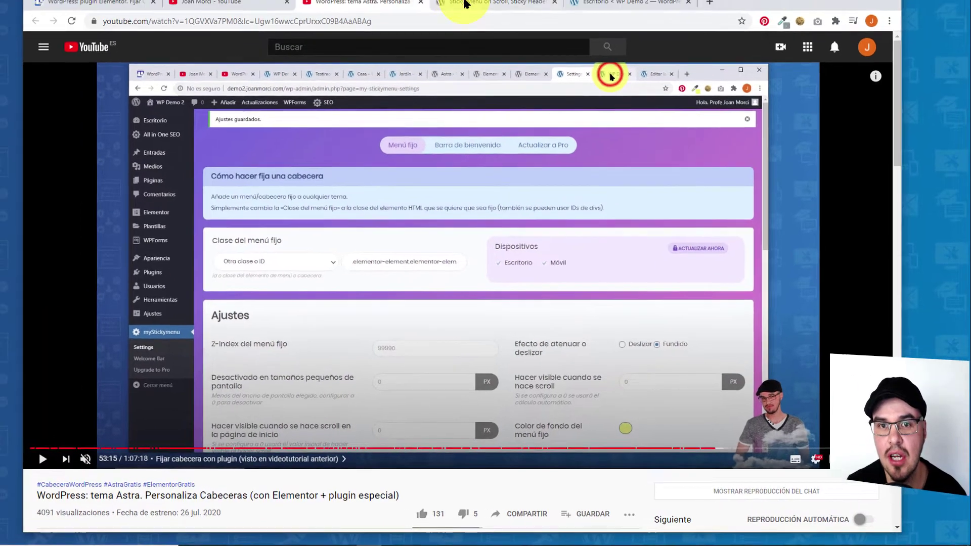
Check the myStickymenu plugin page, and open the WP Demo 2 site from its dashboard in a new browser tab.
{"action": "left_click", "coordinate": [476, 15]}
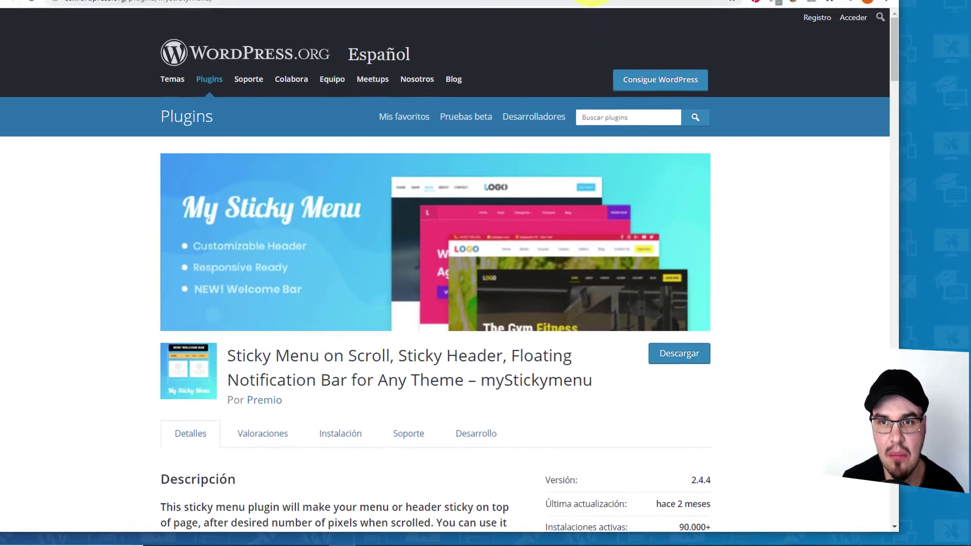
{"action": "left_click", "coordinate": [616, 19]}
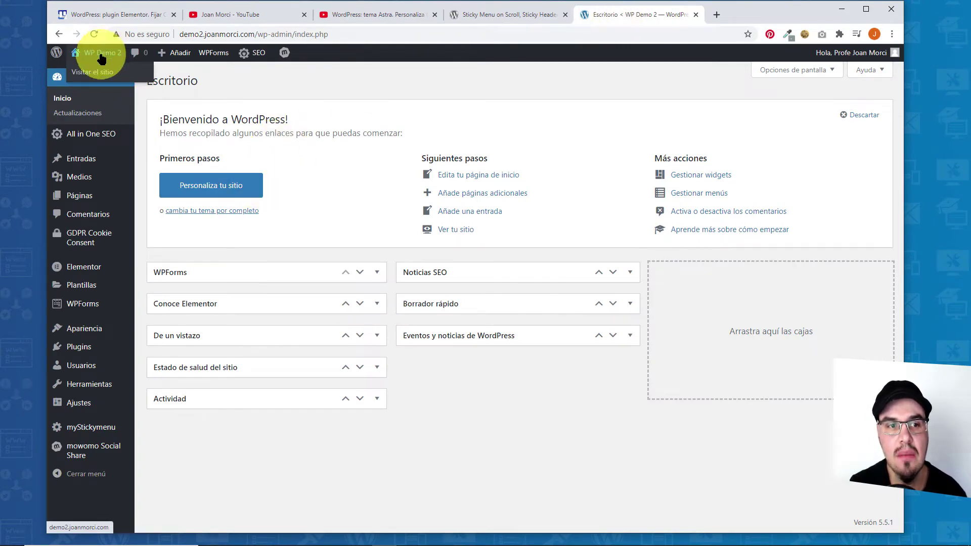
{"action": "right_click", "coordinate": [92, 72]}
{"action": "left_click", "coordinate": [146, 80]}
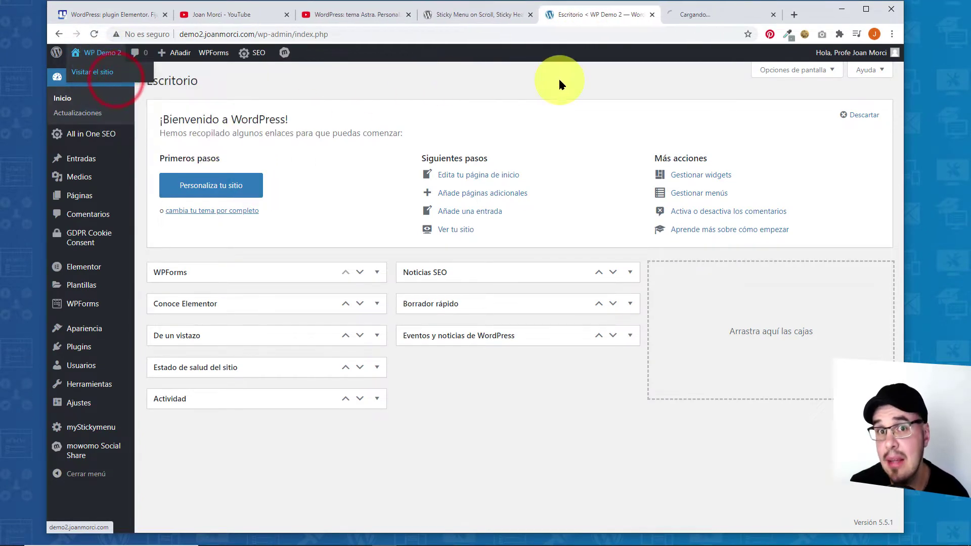
{"action": "left_click", "coordinate": [707, 18]}
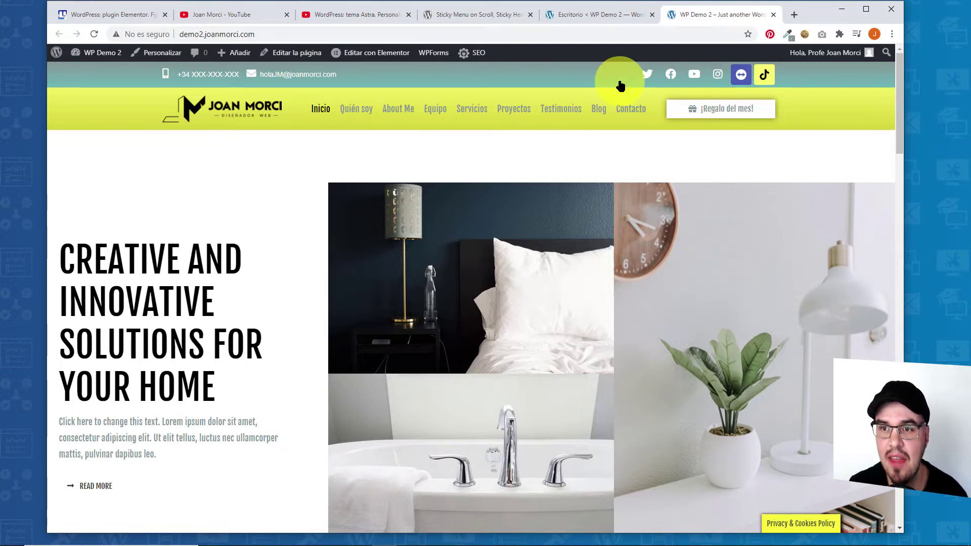
Examine how the demo home page's header behaves on scroll, and review the myStickymenu plugin page.
{"action": "scroll", "coordinate": [545, 183], "scroll_direction": "down", "scroll_amount": 1}
{"action": "scroll", "coordinate": [545, 183], "scroll_direction": "down", "scroll_amount": 10}
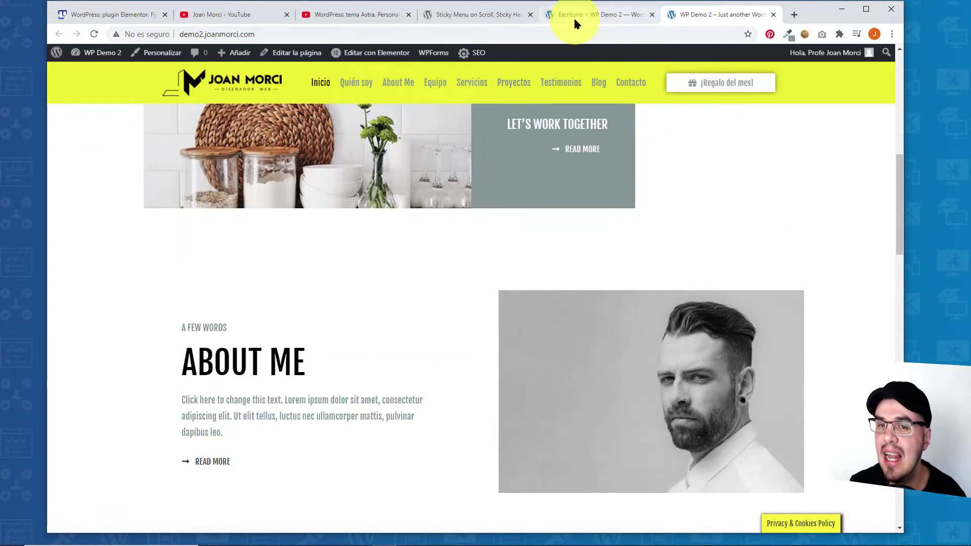
{"action": "left_click", "coordinate": [574, 13]}
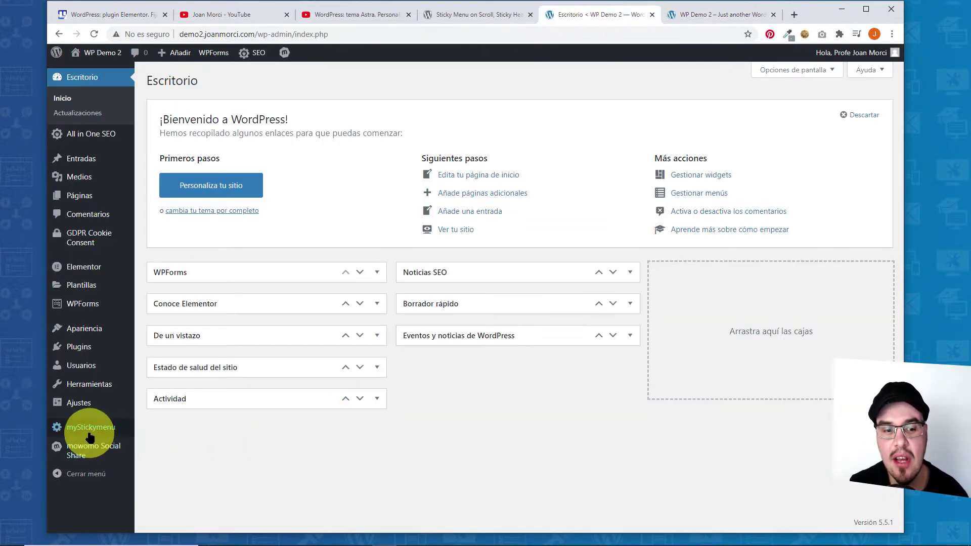
{"action": "left_click", "coordinate": [453, 17]}
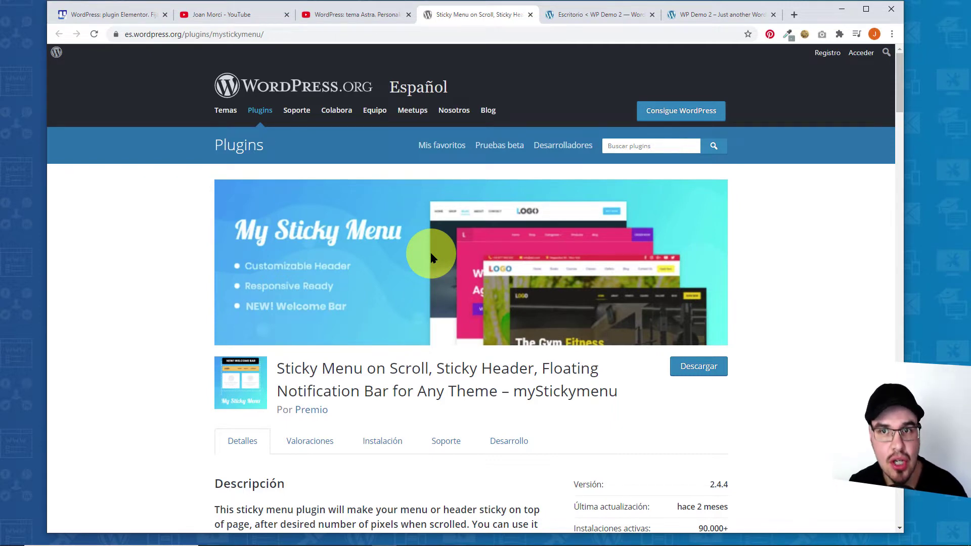
{"action": "left_click", "coordinate": [752, 15]}
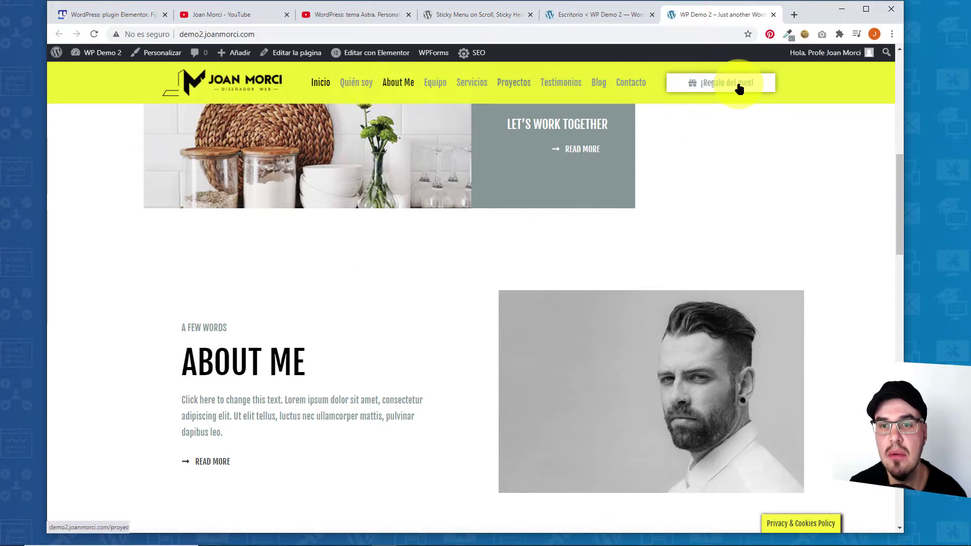
{"action": "scroll", "coordinate": [722, 175], "scroll_direction": "up", "scroll_amount": 10}
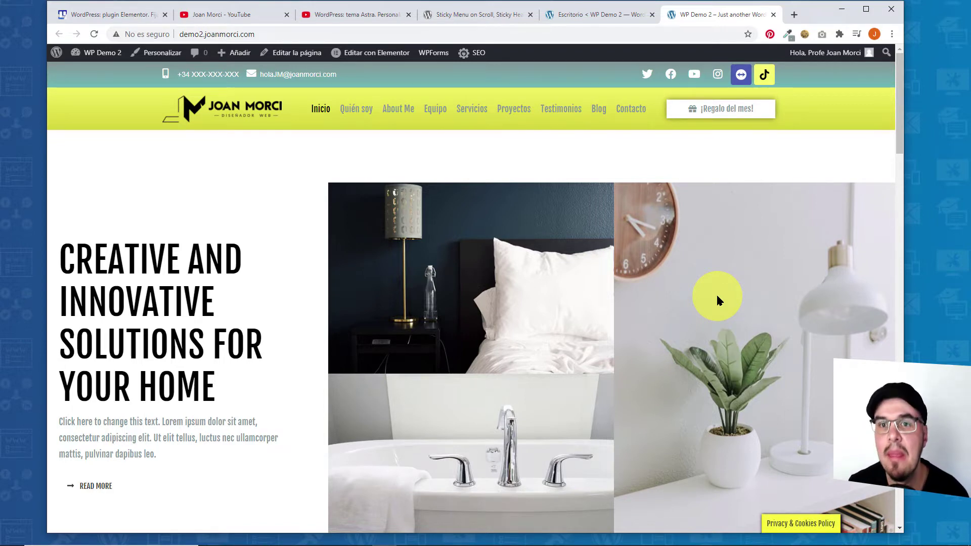
Search the site's page for adding new plugins for "sticky me".
{"action": "left_click", "coordinate": [568, 16]}
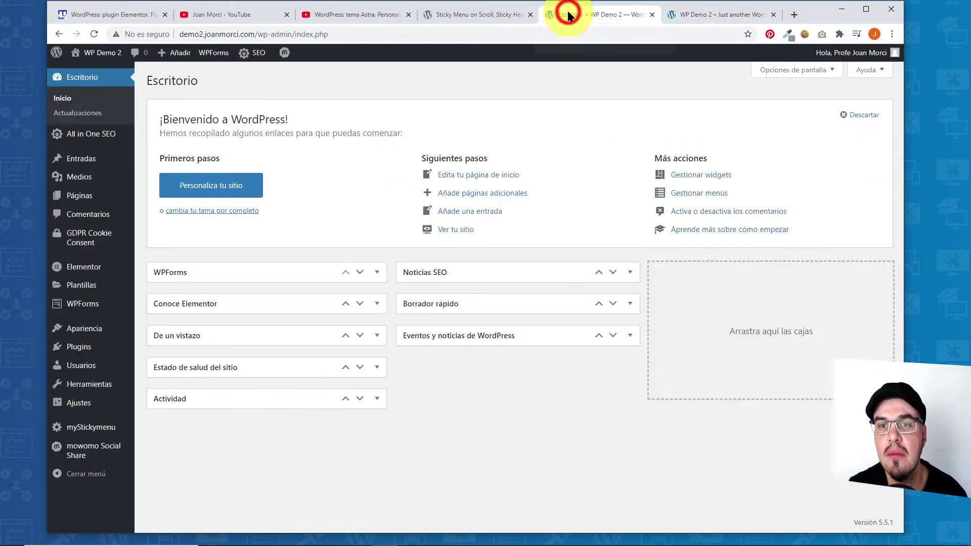
{"action": "mouse_move", "coordinate": [89, 348]}
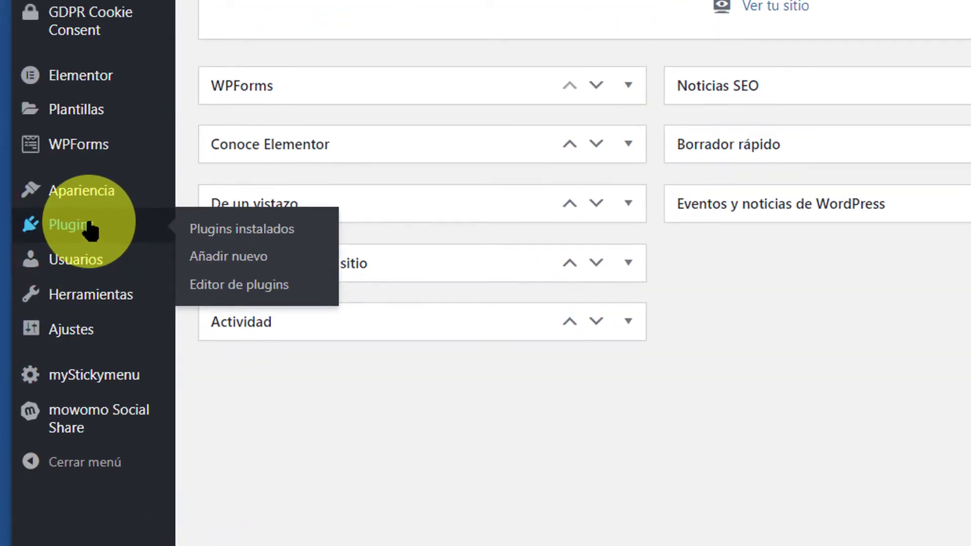
{"action": "left_click", "coordinate": [89, 230]}
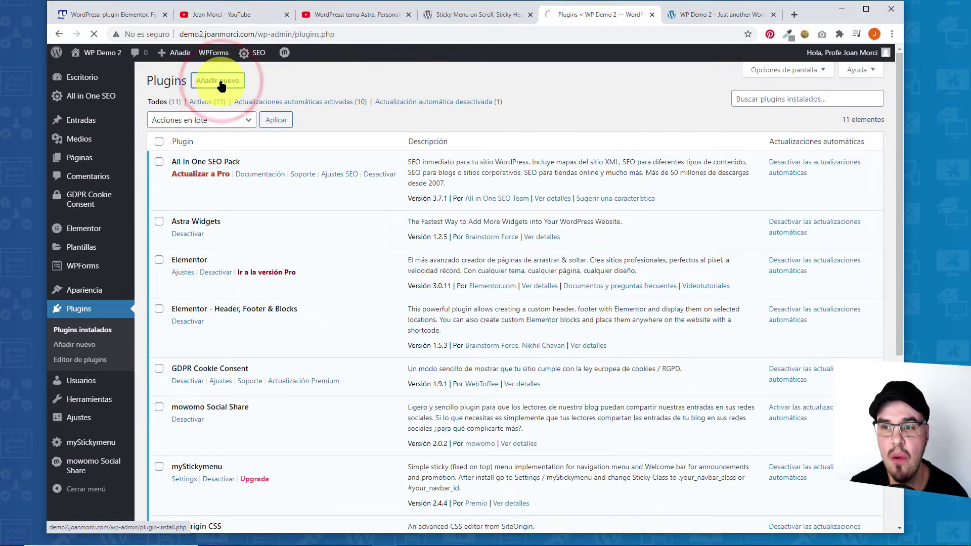
{"action": "left_click", "coordinate": [323, 25]}
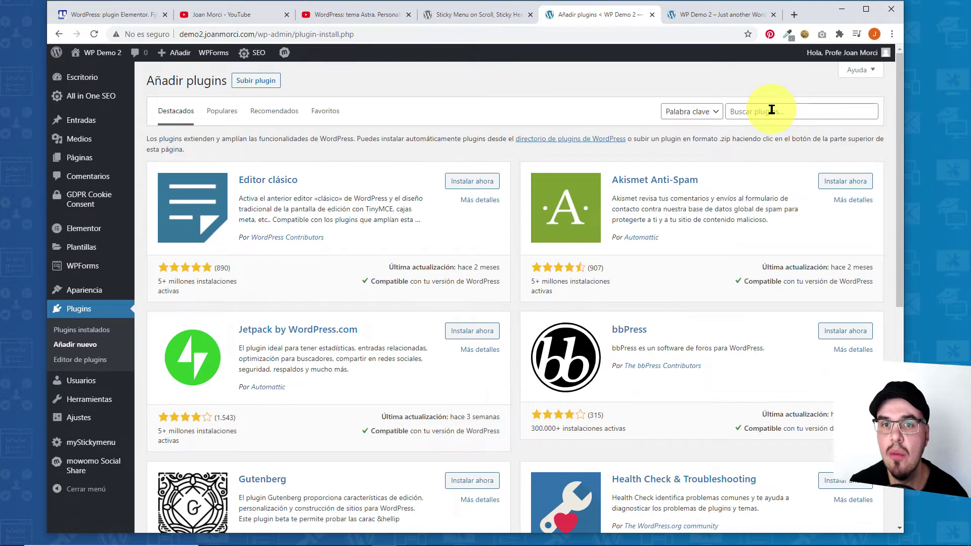
{"action": "left_click", "coordinate": [492, 17]}
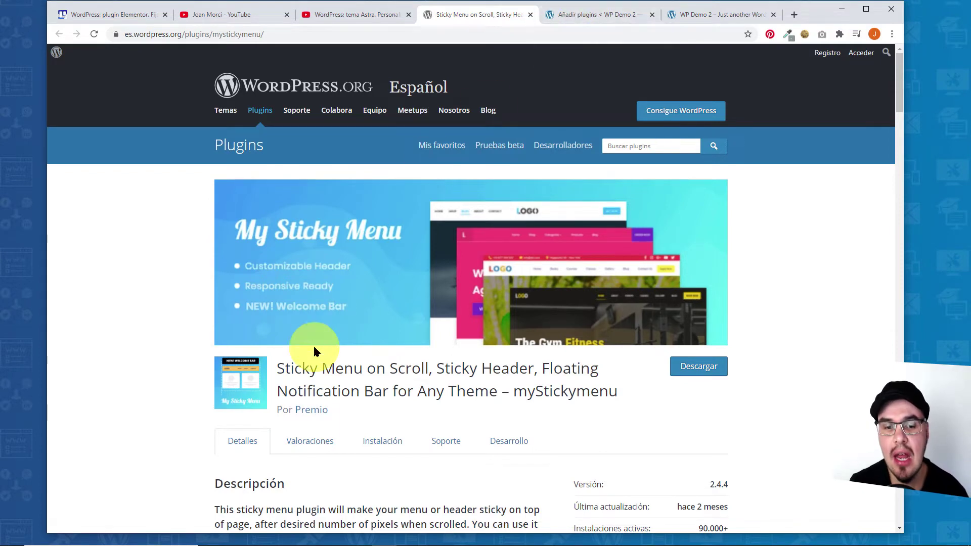
{"action": "left_click", "coordinate": [614, 22]}
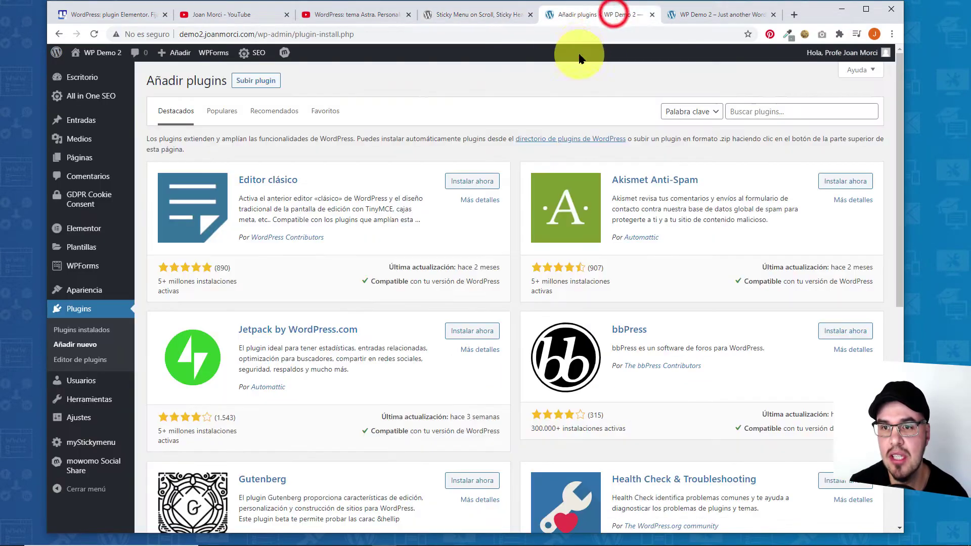
{"action": "left_click", "coordinate": [762, 111]}
{"action": "type", "text": "sticky me"}
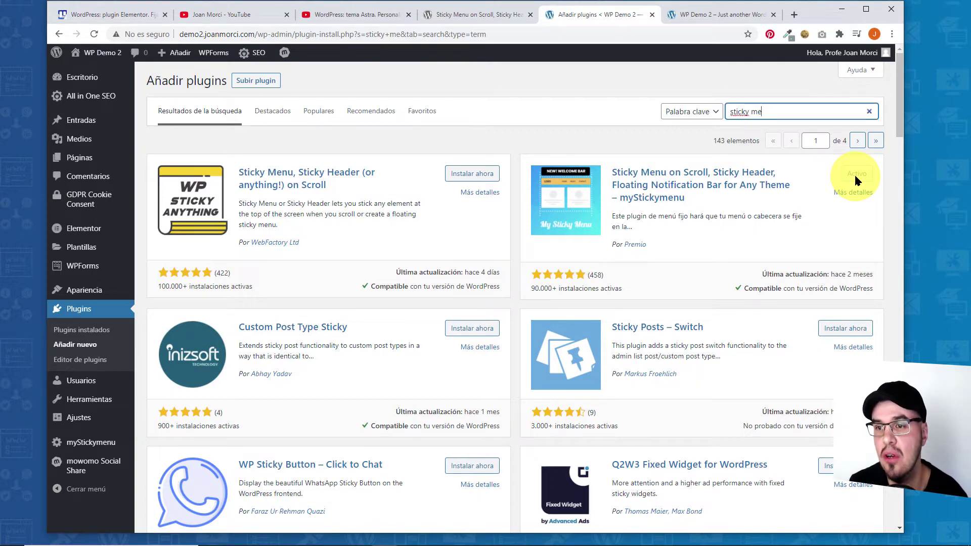
Open the myStickymenu settings and set the fixed menu's opacity to 92.
{"action": "mouse_move", "coordinate": [93, 447]}
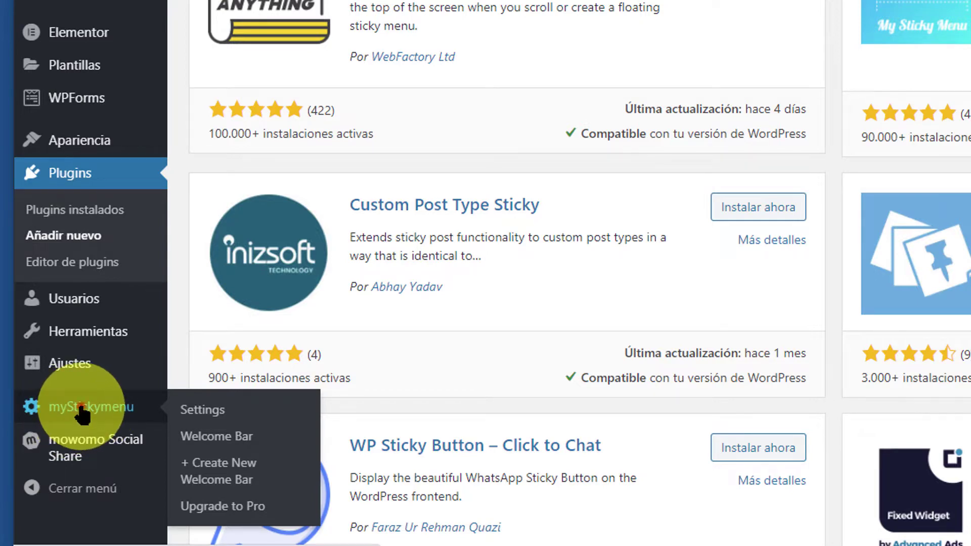
{"action": "left_click", "coordinate": [81, 410]}
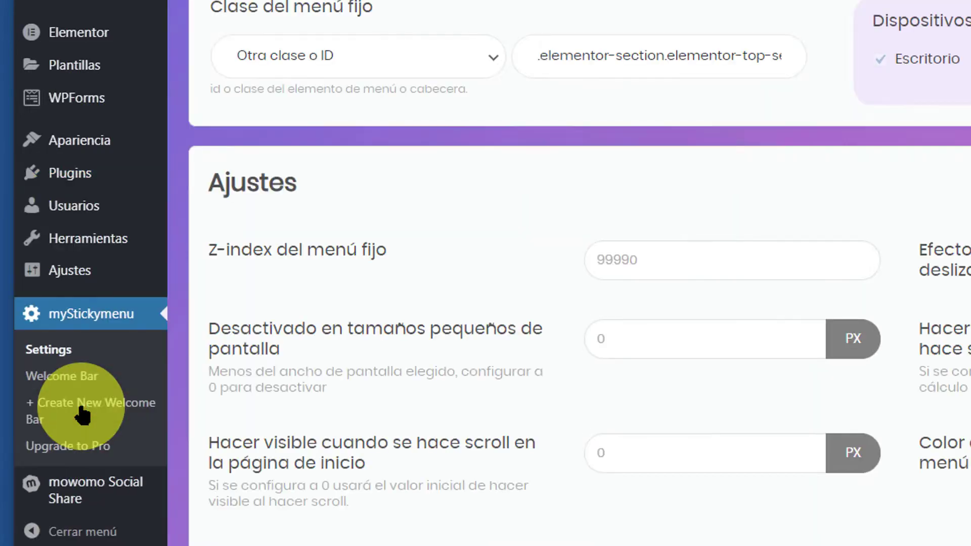
{"action": "scroll", "coordinate": [470, 289], "scroll_direction": "down", "scroll_amount": 10}
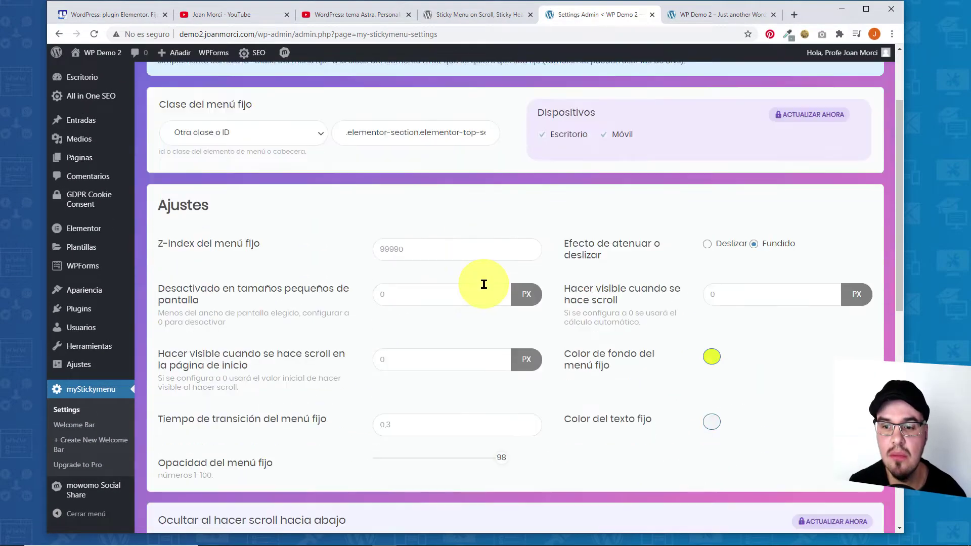
{"action": "scroll", "coordinate": [604, 351], "scroll_direction": "up", "scroll_amount": 10}
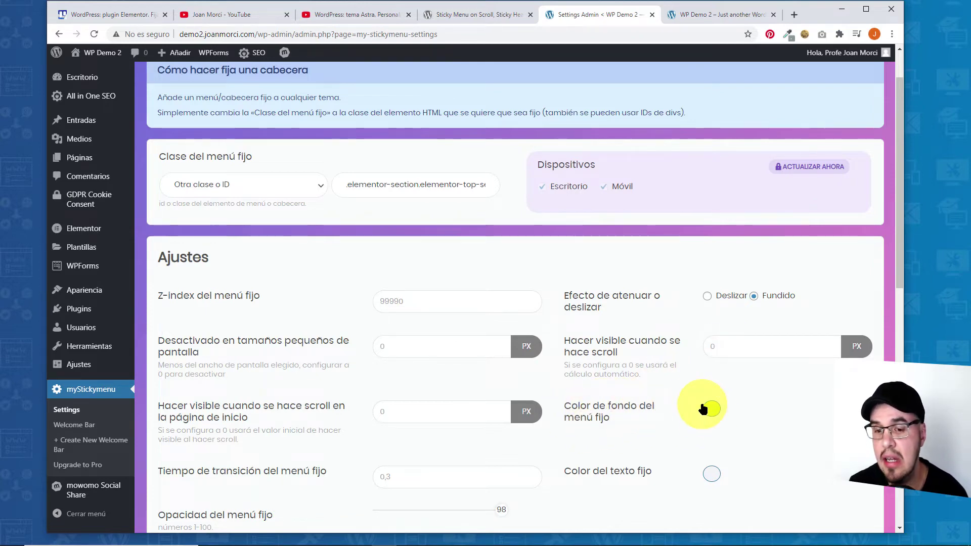
{"action": "scroll", "coordinate": [612, 397], "scroll_direction": "down", "scroll_amount": 2}
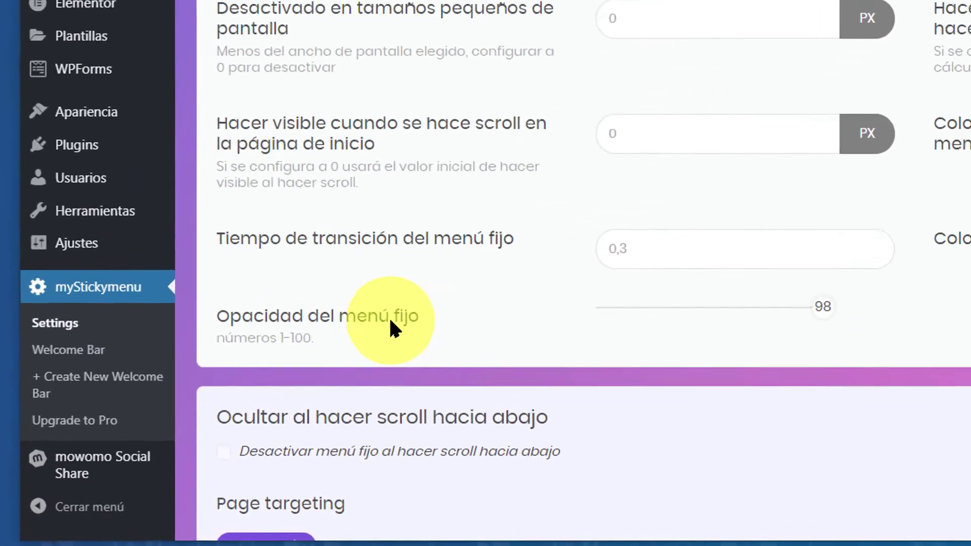
{"action": "mouse_move", "coordinate": [874, 296]}
{"action": "left_mouse_down"}
{"action": "mouse_move", "coordinate": [672, 304]}
{"action": "mouse_move", "coordinate": [860, 303]}
{"action": "left_mouse_up"}
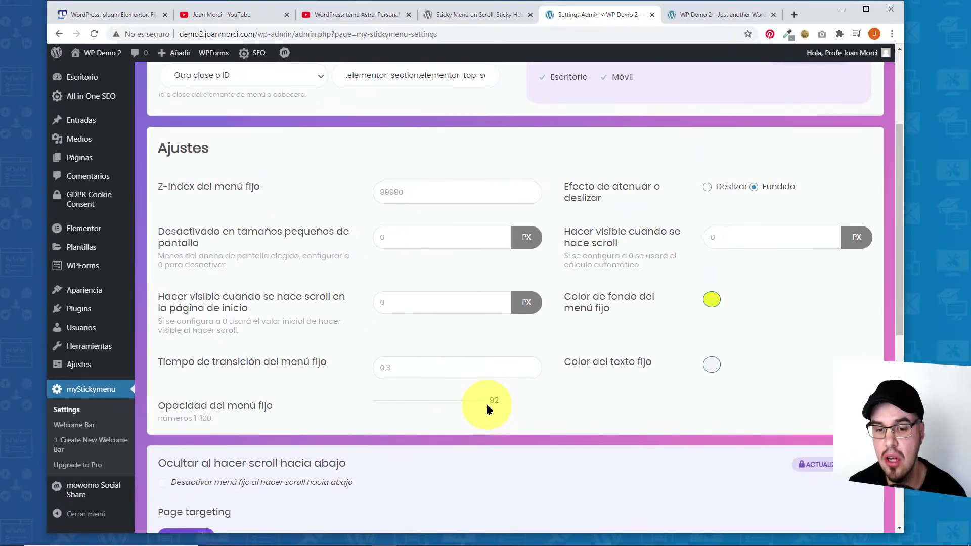
Clear the custom class or ID of the fixed menu and save the myStickymenu settings.
{"action": "scroll", "coordinate": [505, 399], "scroll_direction": "down", "scroll_amount": 3}
{"action": "scroll", "coordinate": [368, 319], "scroll_direction": "down", "scroll_amount": 4}
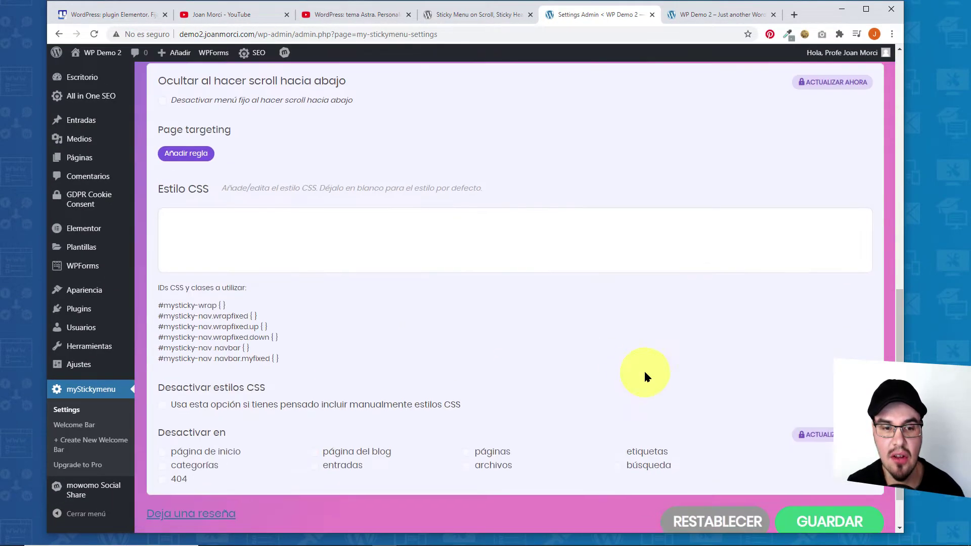
{"action": "scroll", "coordinate": [460, 403], "scroll_direction": "up", "scroll_amount": 10}
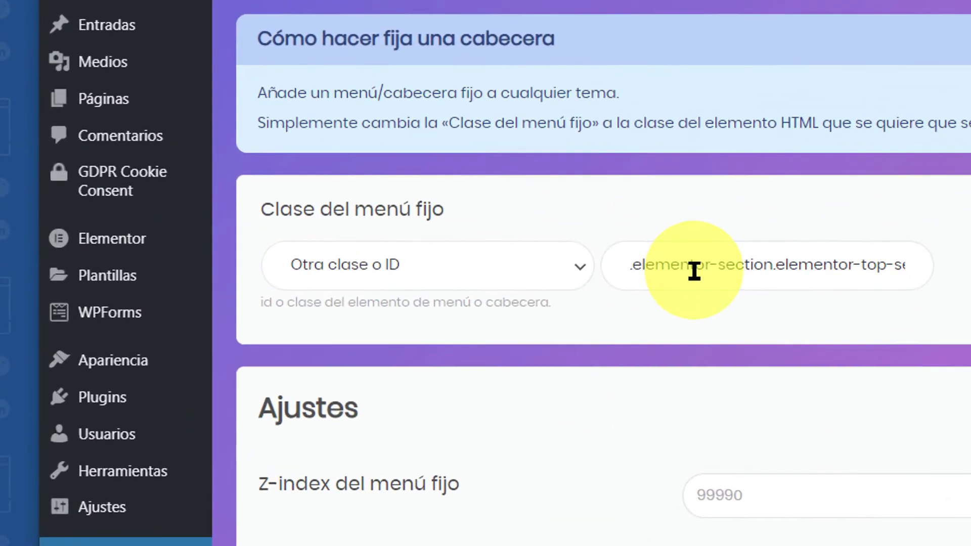
{"action": "triple_click", "coordinate": [379, 244]}
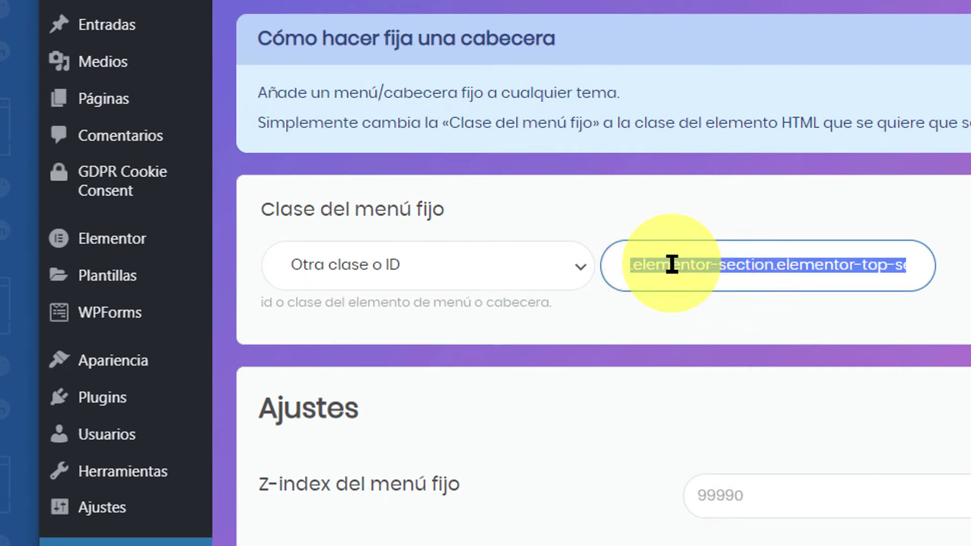
{"action": "key", "text": "BackSpace"}
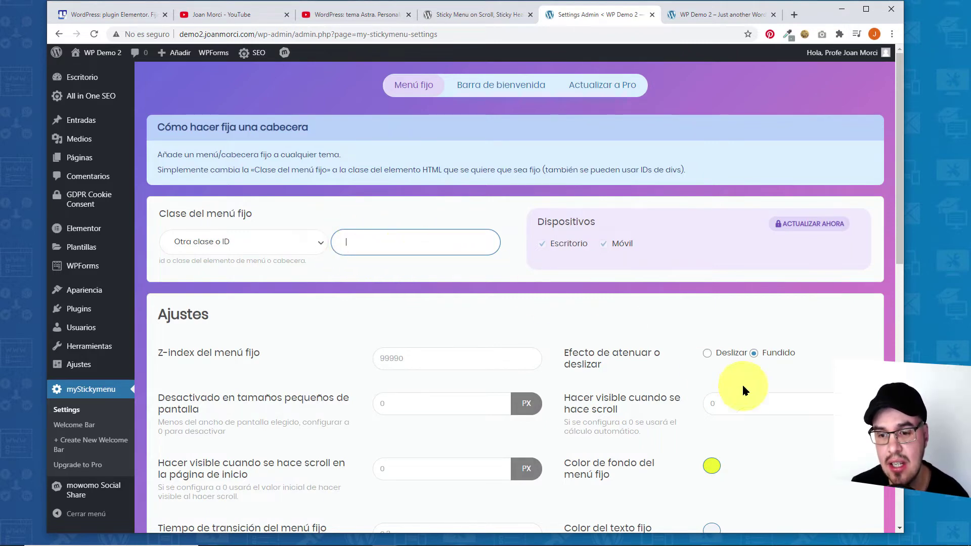
{"action": "scroll", "coordinate": [802, 429], "scroll_direction": "down", "scroll_amount": 14}
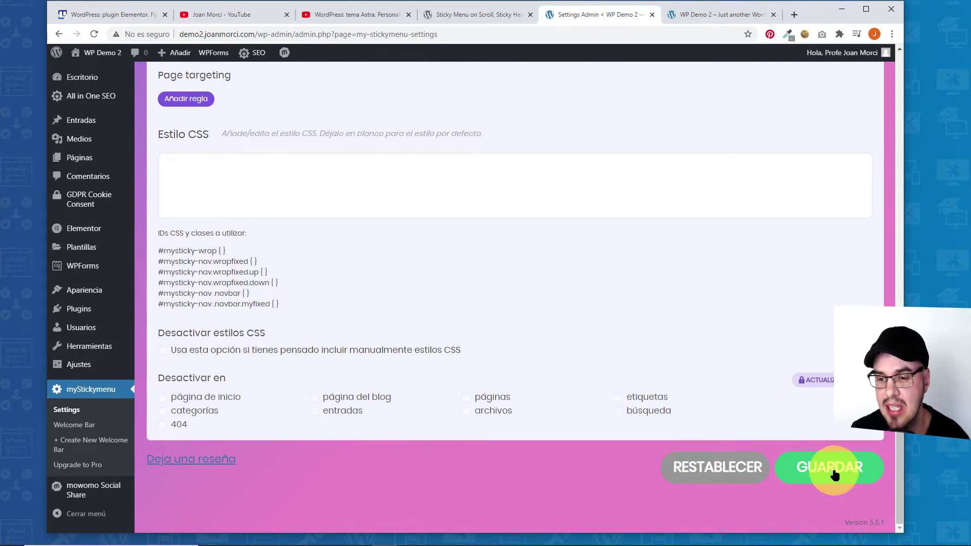
{"action": "left_click", "coordinate": [834, 475]}
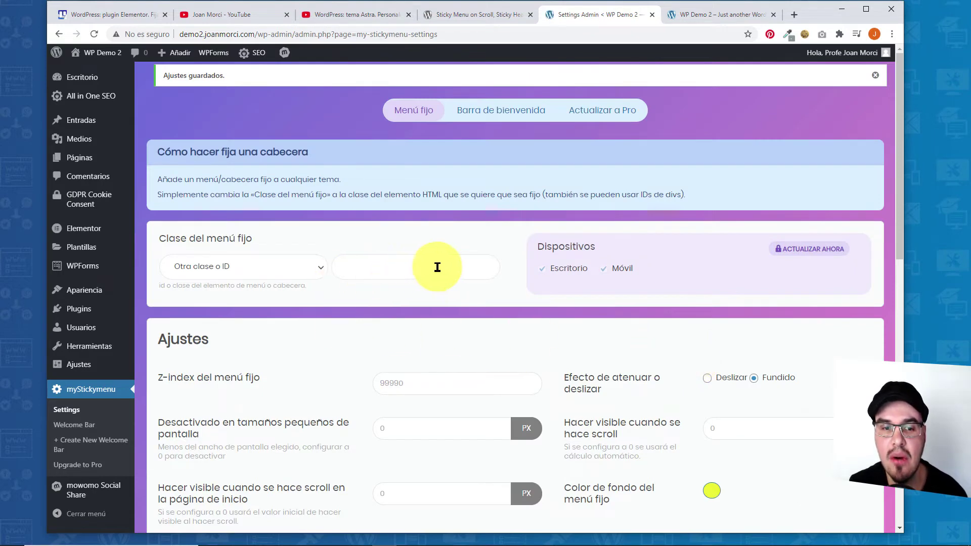
Deactivate the myStickymenu plugin from the installed plugins list, skipping the feedback form.
{"action": "left_click", "coordinate": [75, 390]}
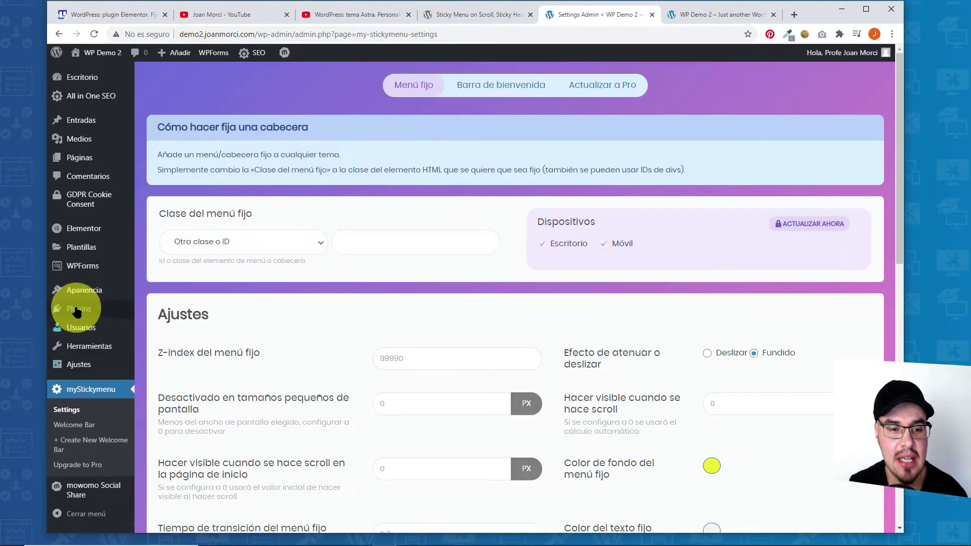
{"action": "left_click", "coordinate": [80, 308]}
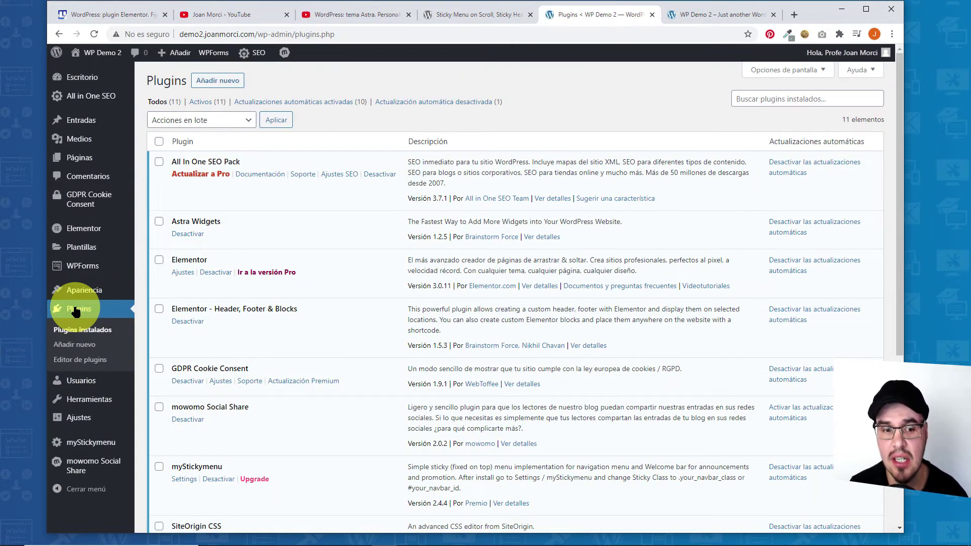
{"action": "scroll", "coordinate": [311, 404], "scroll_direction": "down", "scroll_amount": 1}
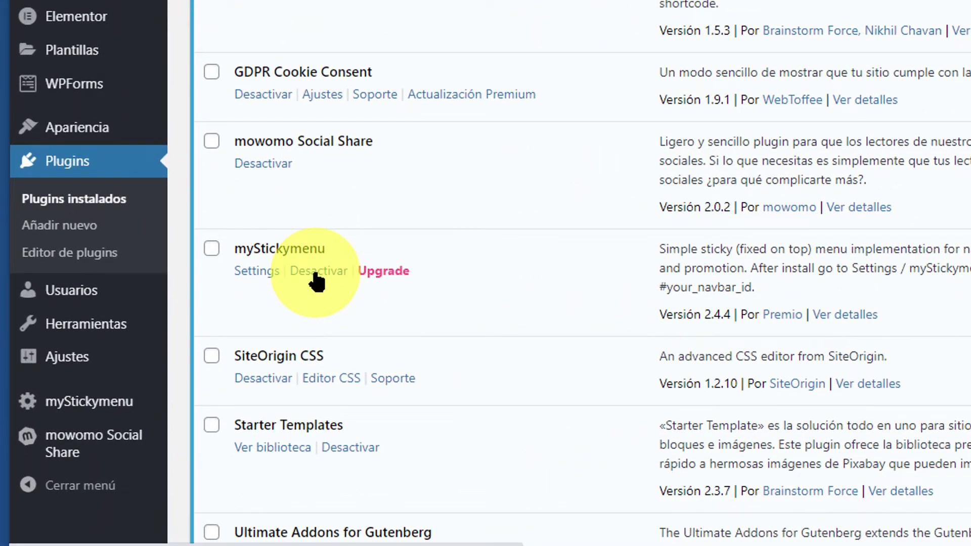
{"action": "left_click", "coordinate": [316, 281]}
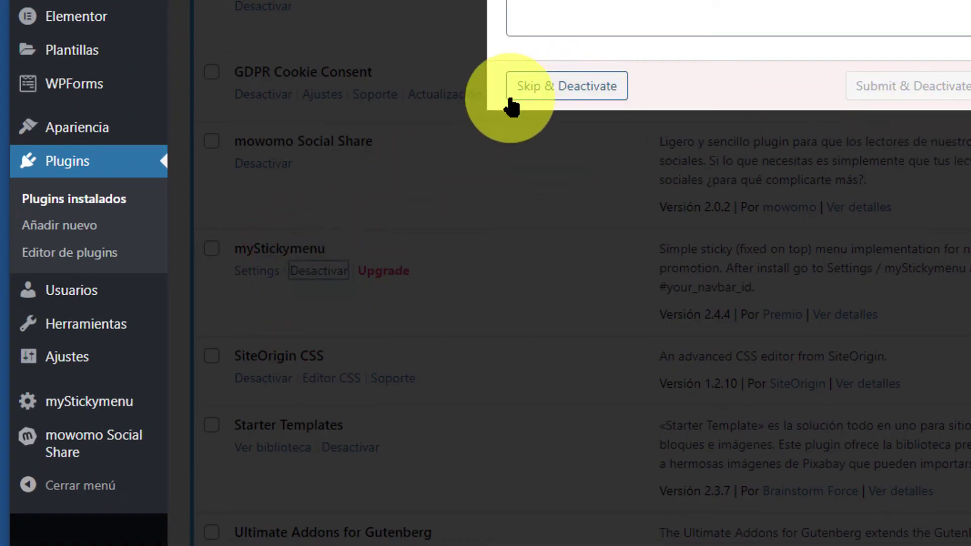
{"action": "left_click", "coordinate": [572, 90]}
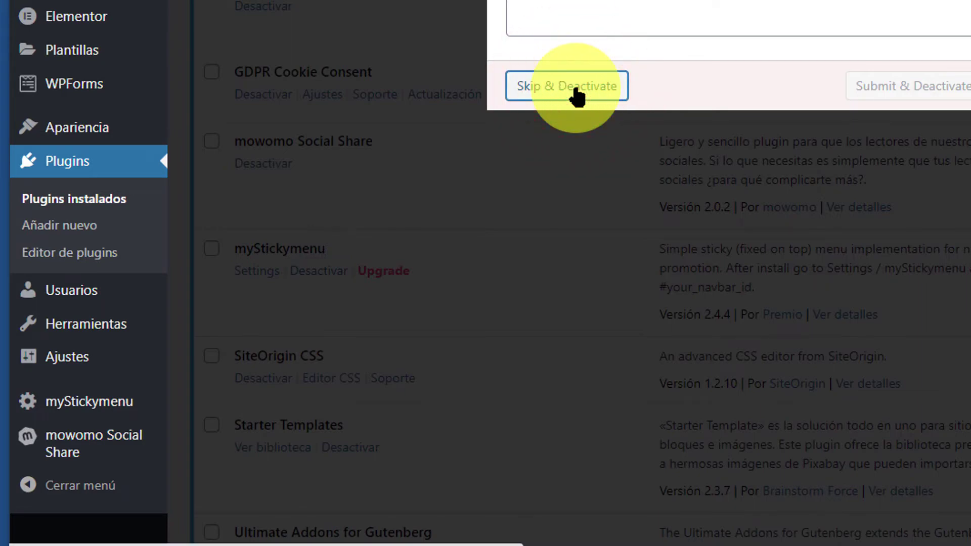
{"action": "scroll", "coordinate": [449, 314], "scroll_direction": "down", "scroll_amount": 3}
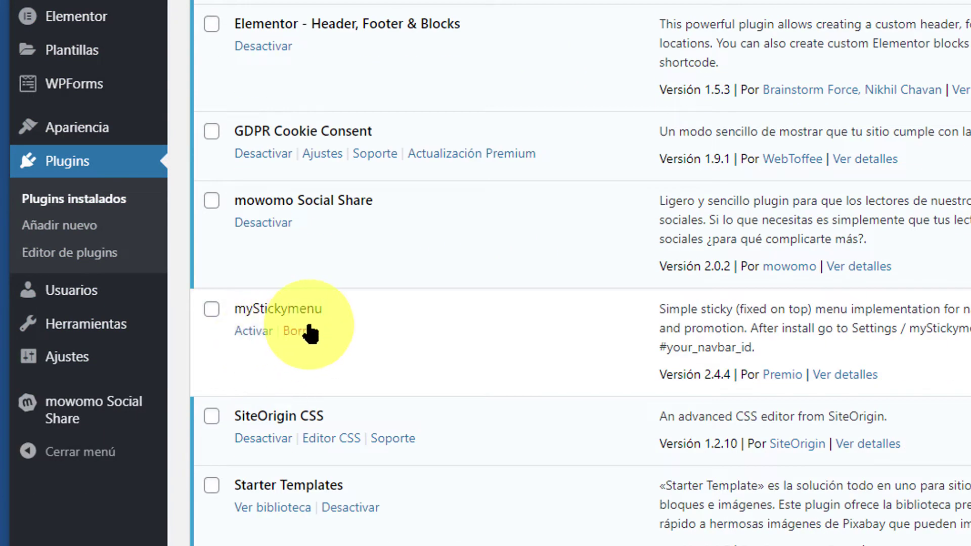
{"action": "scroll", "coordinate": [445, 334], "scroll_direction": "up", "scroll_amount": 3}
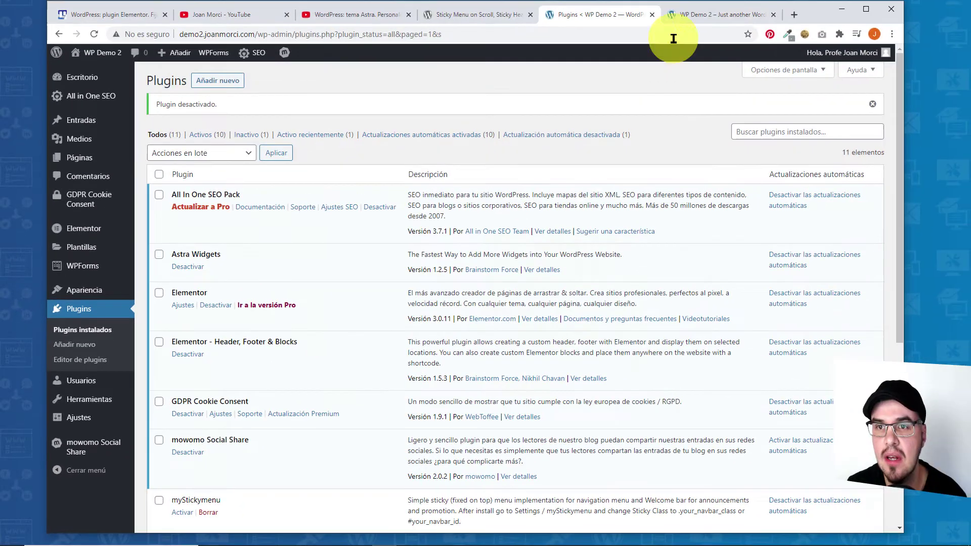
Go to the demo site's home page and inspect the yellow menu section of the header in the browser's developer tools.
{"action": "left_click", "coordinate": [697, 18]}
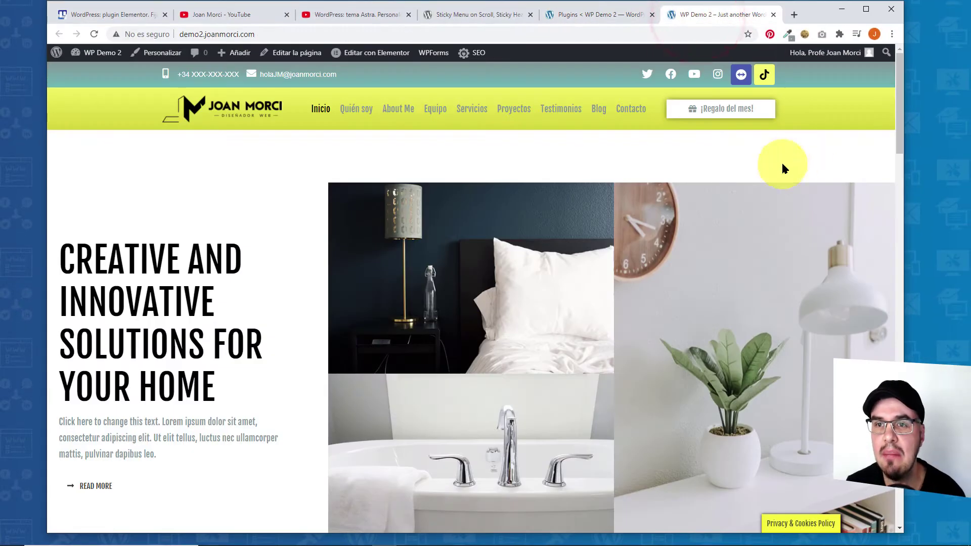
{"action": "right_click", "coordinate": [819, 113]}
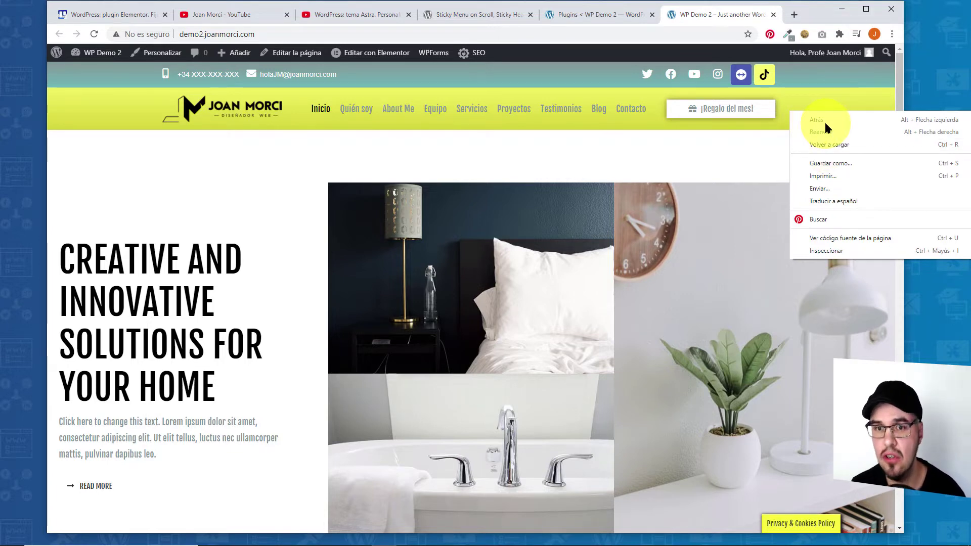
{"action": "right_click", "coordinate": [516, 102]}
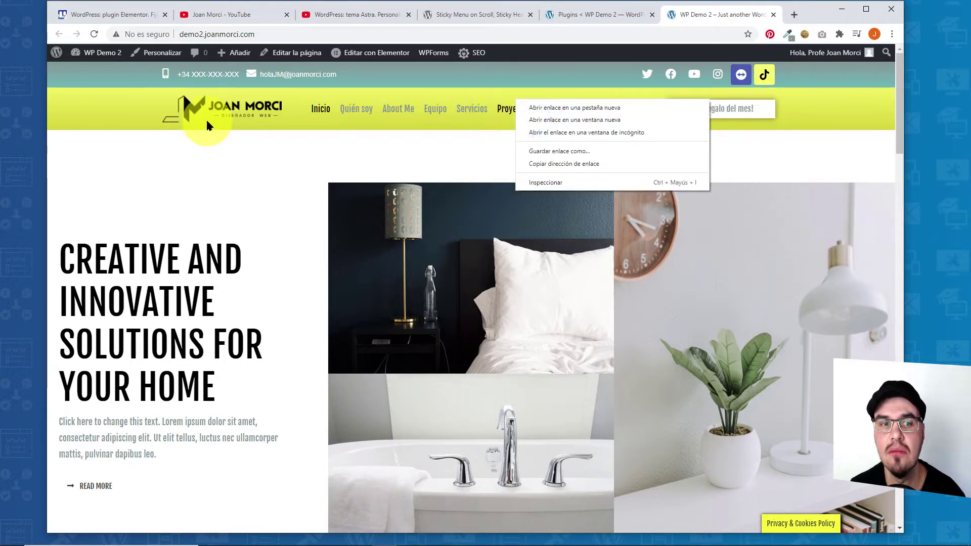
{"action": "left_click", "coordinate": [102, 108]}
{"action": "right_click", "coordinate": [104, 106]}
{"action": "right_click", "coordinate": [79, 116]}
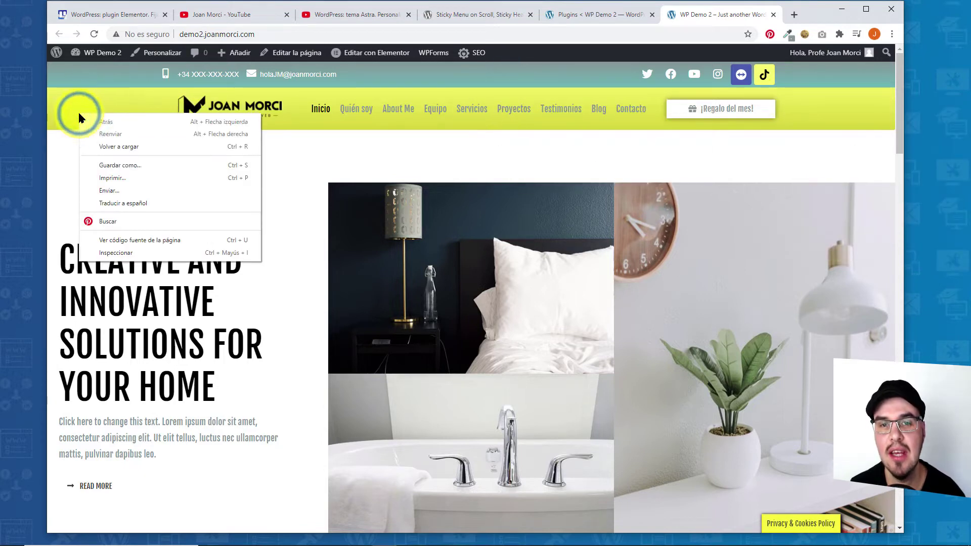
{"action": "right_click", "coordinate": [813, 108]}
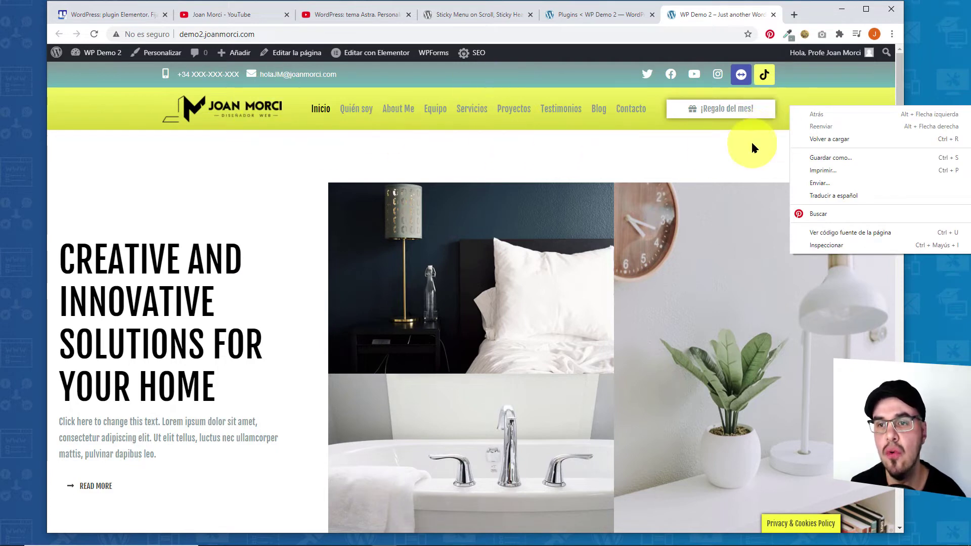
{"action": "right_click", "coordinate": [801, 100]}
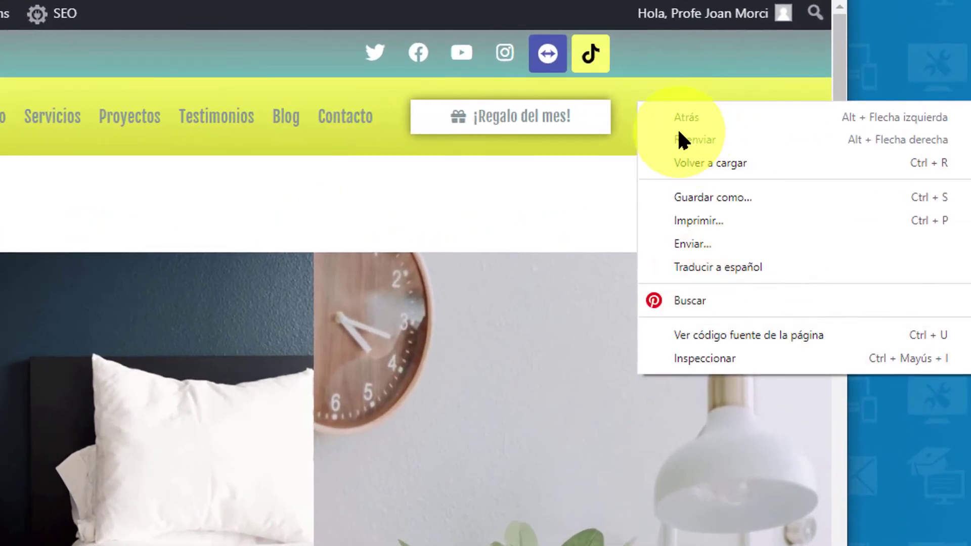
{"action": "left_click", "coordinate": [804, 97]}
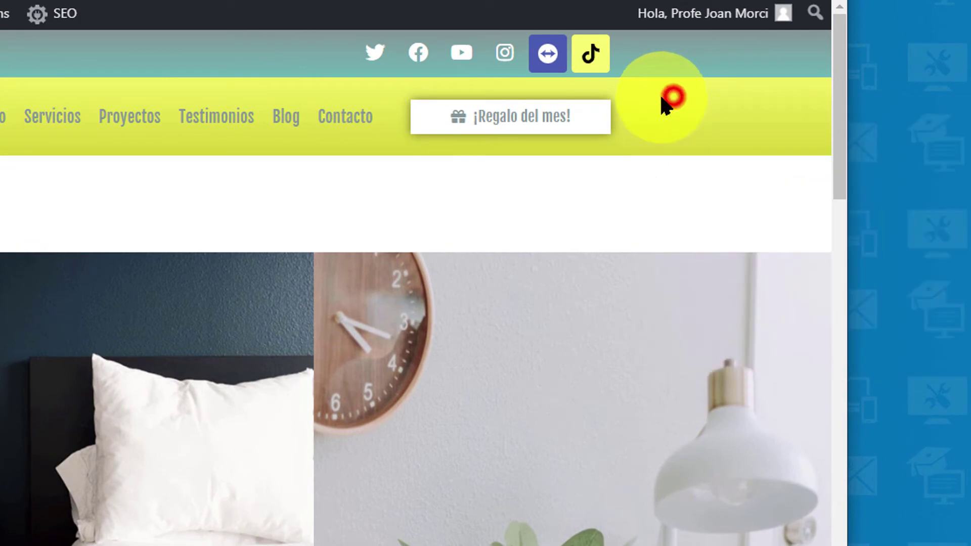
{"action": "right_click", "coordinate": [705, 115]}
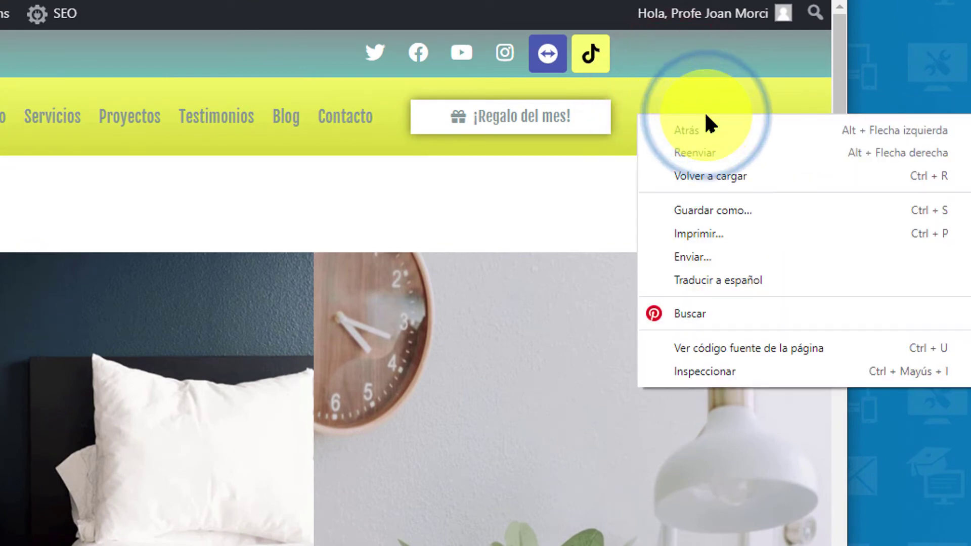
{"action": "left_click", "coordinate": [704, 374]}
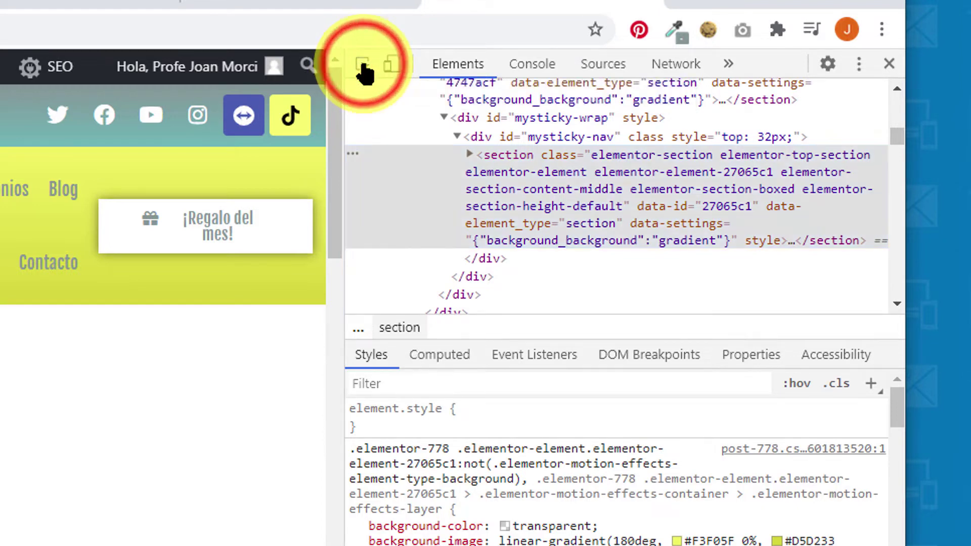
Maximize the browser window and select the yellow header's section element with class elementor-element-27065c1 in the DOM tree.
{"action": "left_click", "coordinate": [362, 65]}
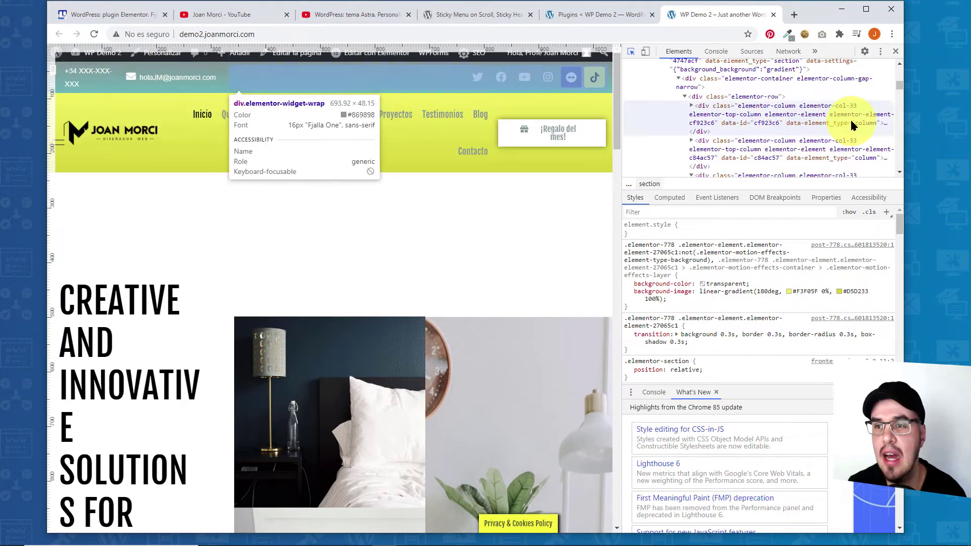
{"action": "left_click", "coordinate": [866, 9]}
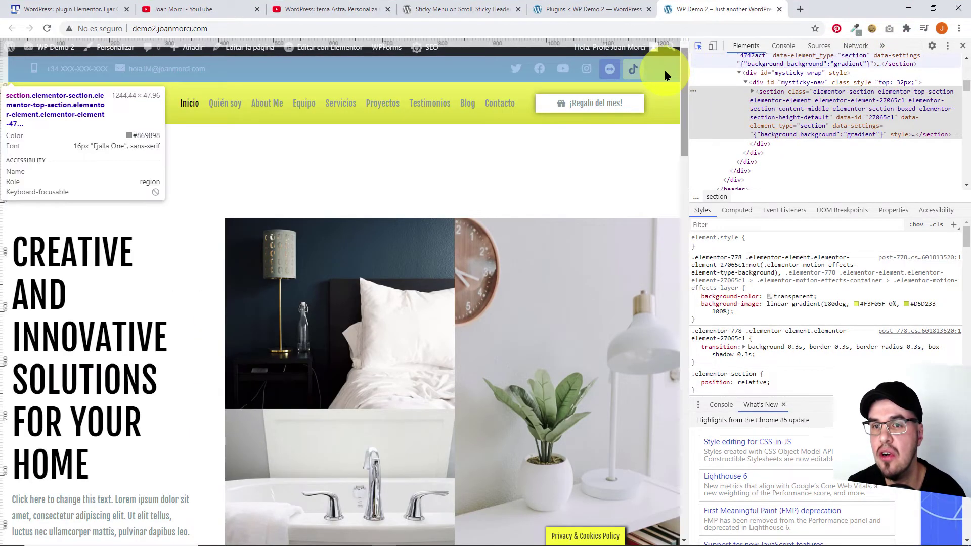
{"action": "left_click", "coordinate": [697, 49]}
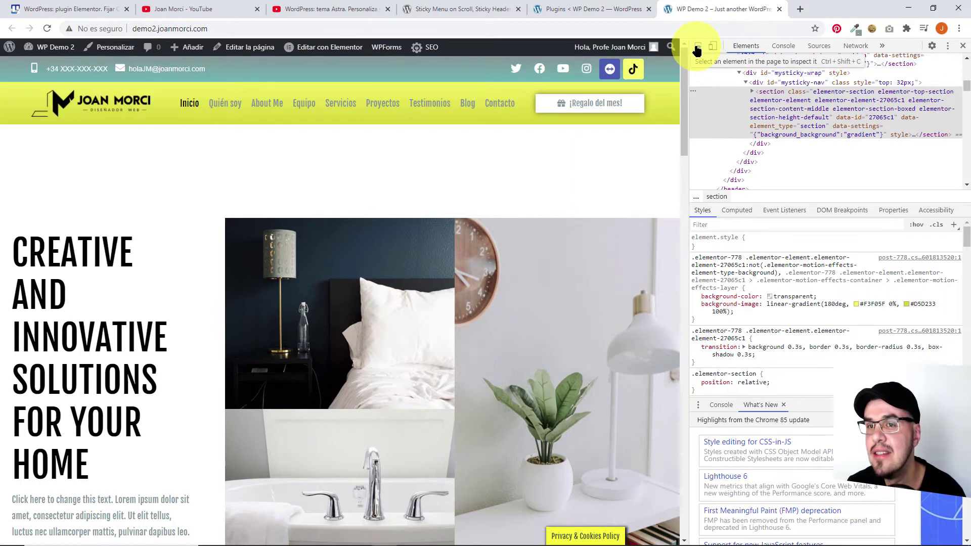
{"action": "left_click", "coordinate": [698, 48]}
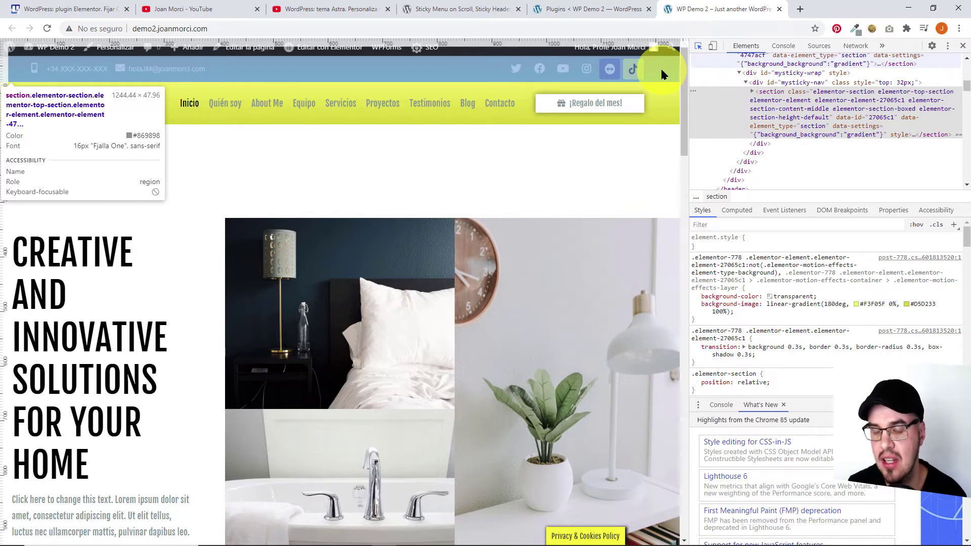
{"action": "left_click", "coordinate": [661, 65]}
{"action": "left_click", "coordinate": [698, 45]}
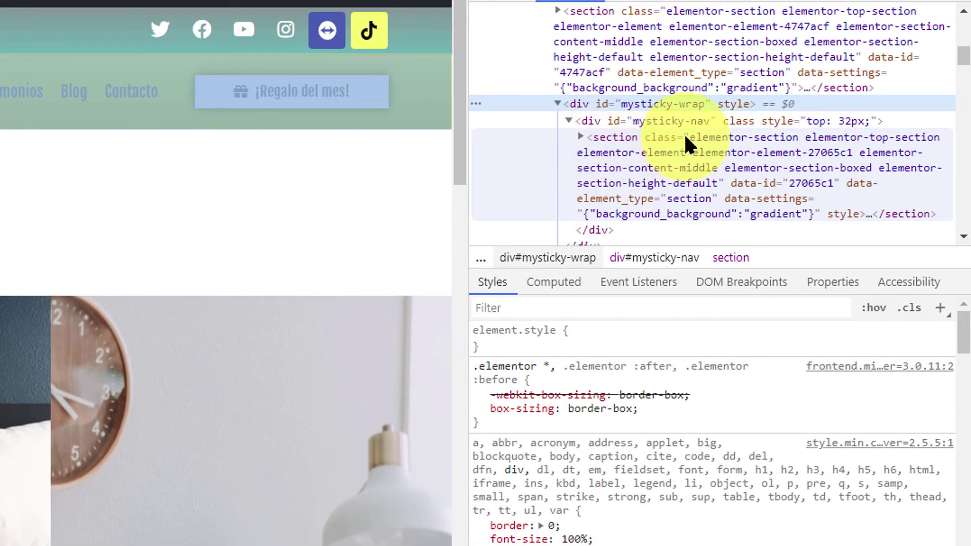
{"action": "left_click", "coordinate": [681, 135]}
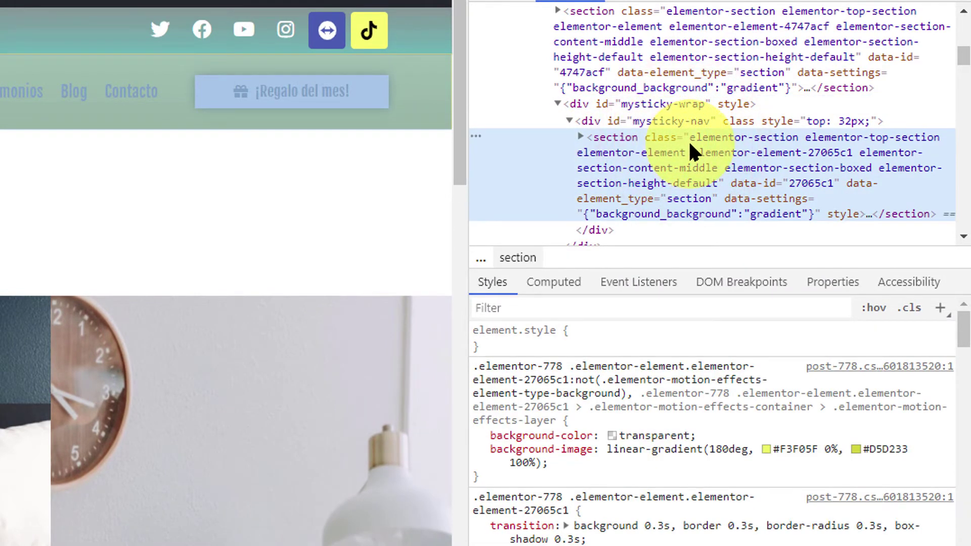
{"action": "left_click", "coordinate": [842, 282]}
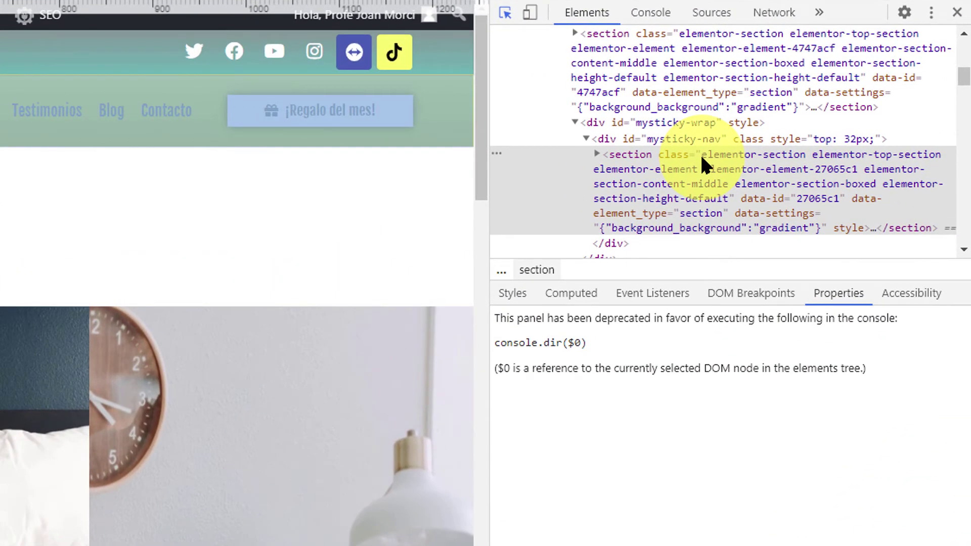
Copy the selected section's CSS selector and paste it into an empty Notepad document.
{"action": "right_click", "coordinate": [703, 159]}
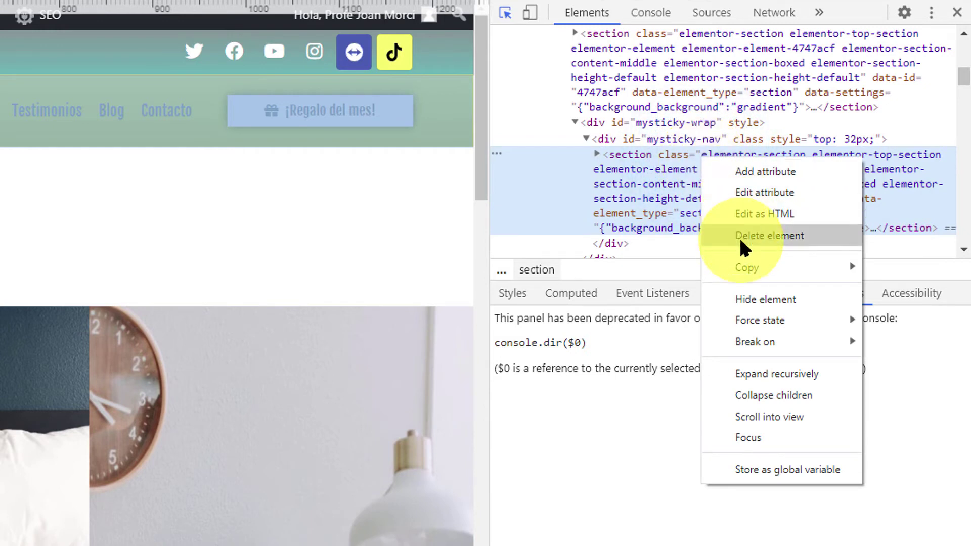
{"action": "mouse_move", "coordinate": [740, 262]}
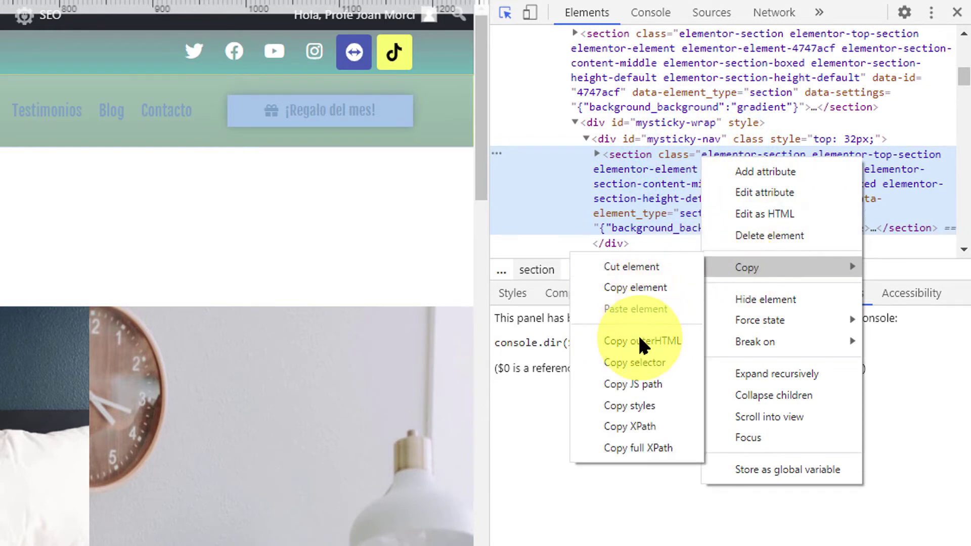
{"action": "left_click", "coordinate": [639, 361]}
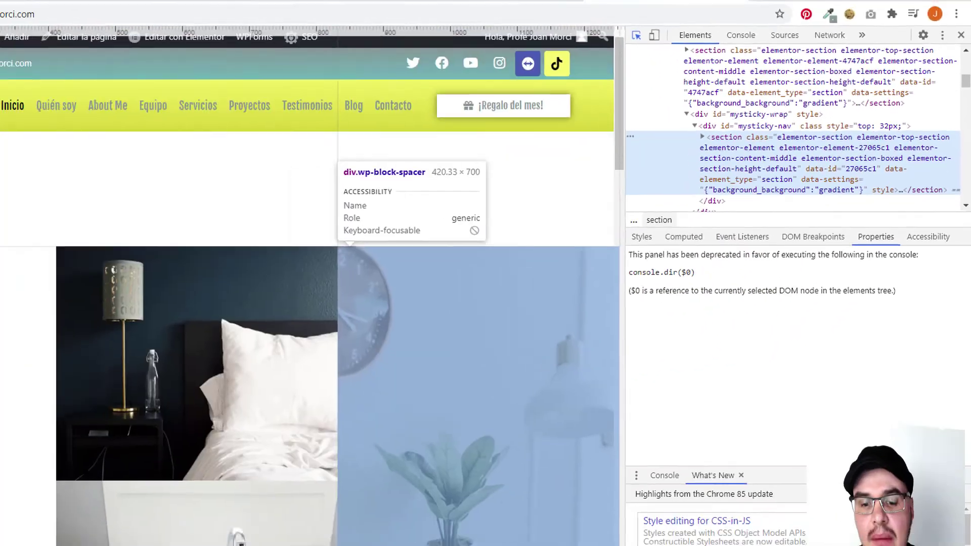
{"action": "left_click", "coordinate": [334, 536]}
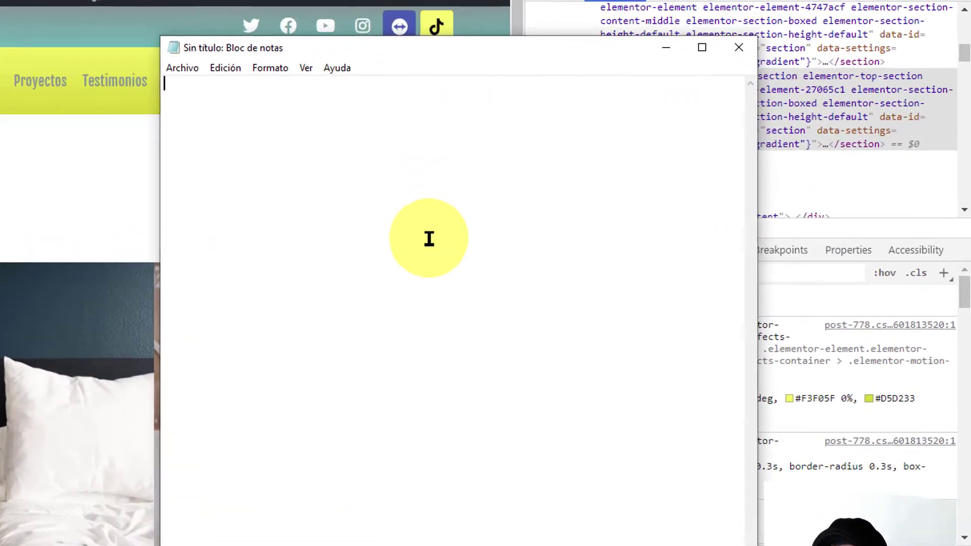
{"action": "right_click", "coordinate": [628, 203]}
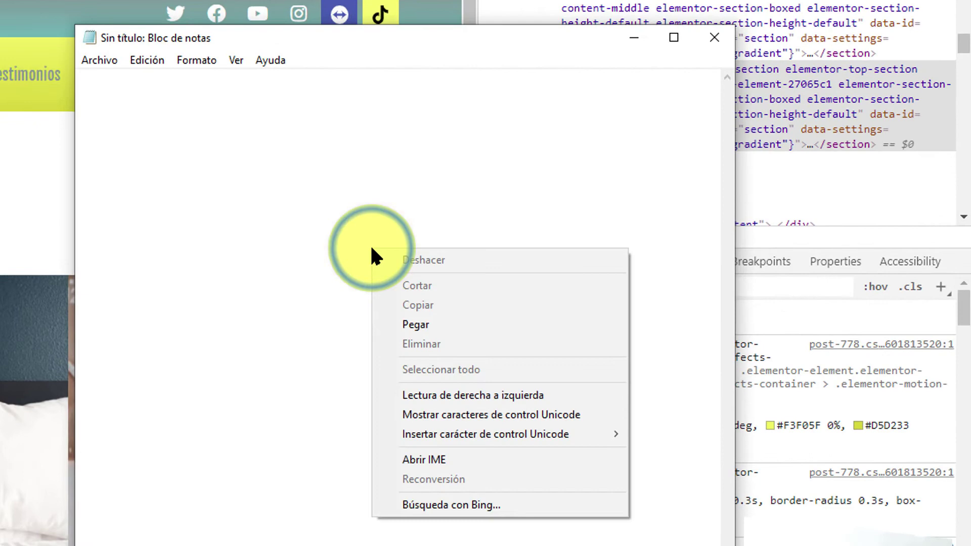
{"action": "left_click", "coordinate": [399, 325]}
{"action": "left_click_drag", "start_coordinate": [380, 42], "coordinate": [620, 18]}
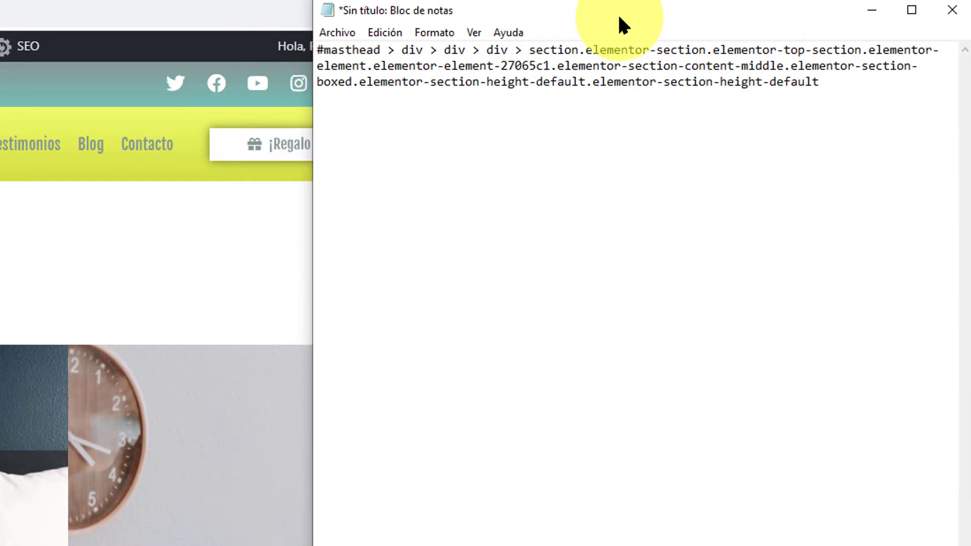
Copy the class part of the pasted selector, from ".elementor-section" through the final ".elementor-section-height-default".
{"action": "left_click_drag", "start_coordinate": [579, 50], "coordinate": [824, 82]}
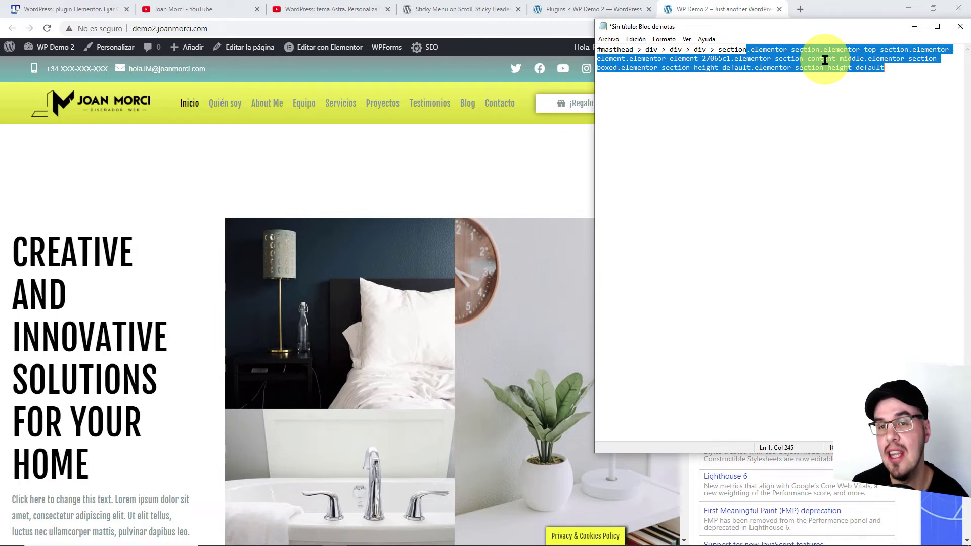
{"action": "left_click_drag", "start_coordinate": [752, 50], "coordinate": [811, 55]}
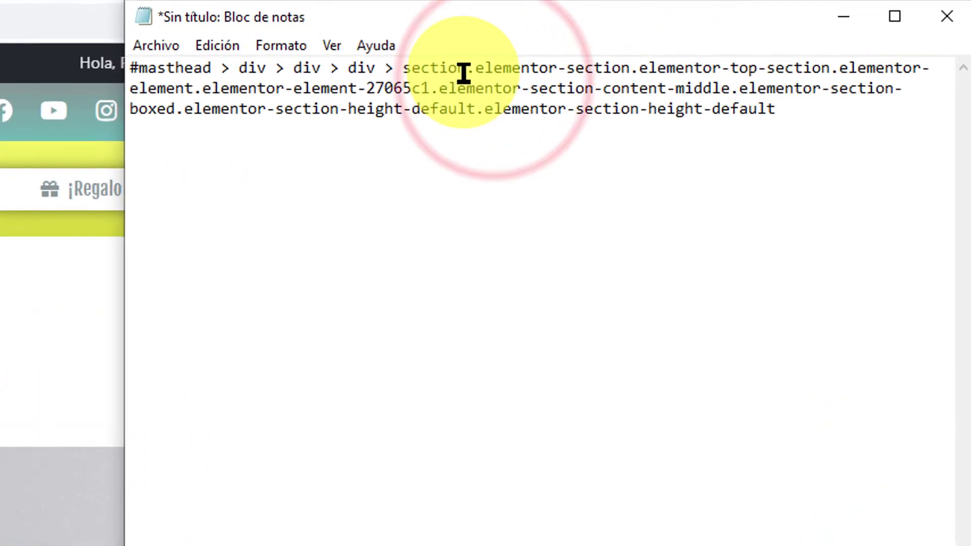
{"action": "left_click_drag", "start_coordinate": [605, 83], "coordinate": [784, 127]}
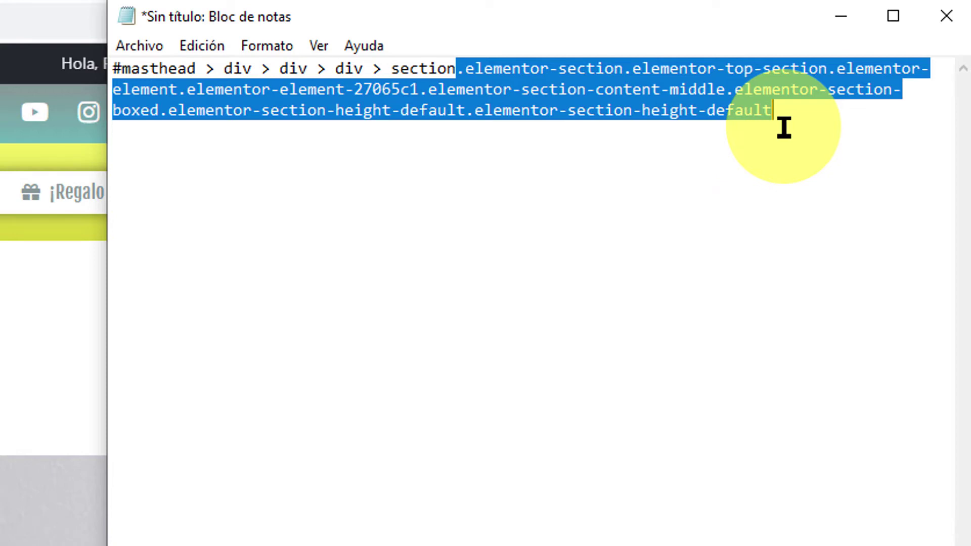
{"action": "left_click", "coordinate": [479, 80]}
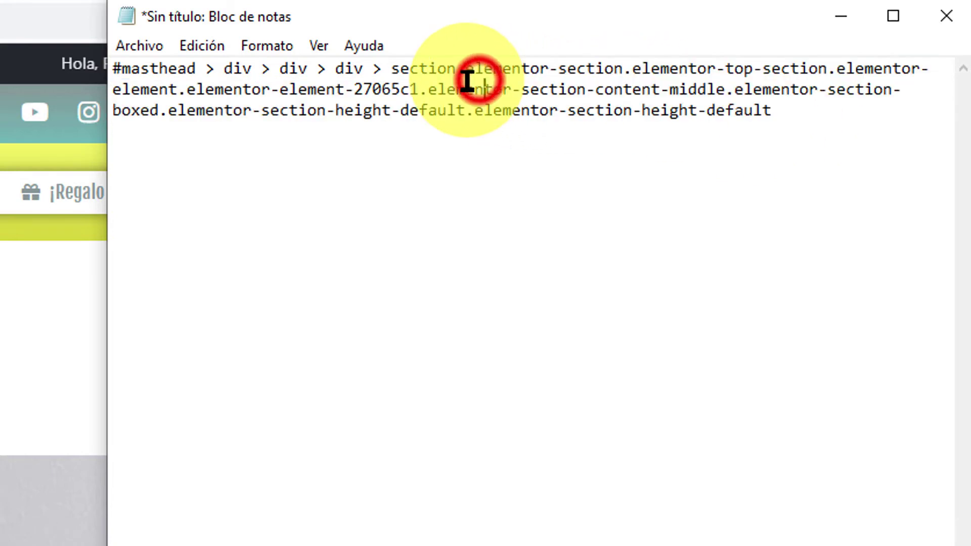
{"action": "left_click_drag", "start_coordinate": [457, 71], "coordinate": [786, 123]}
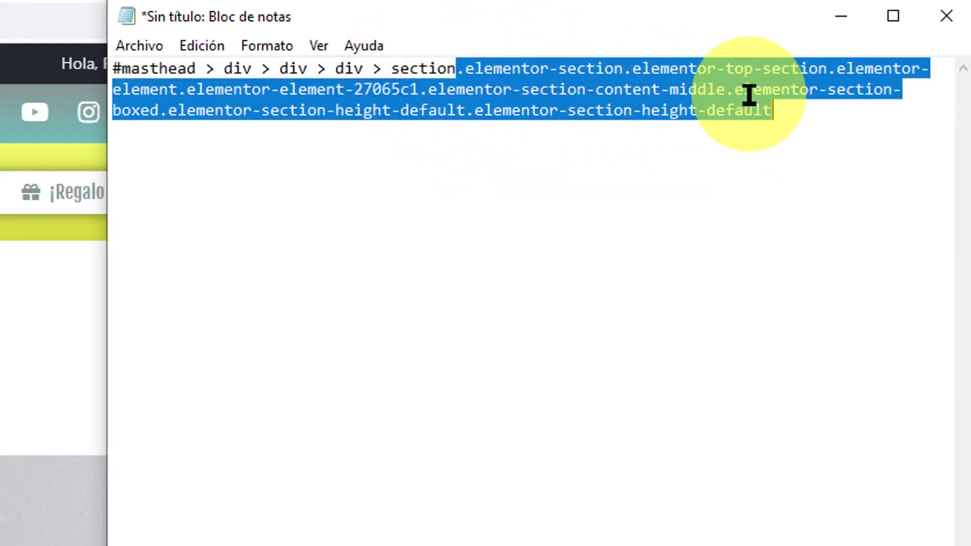
{"action": "right_click", "coordinate": [581, 90]}
{"action": "left_click", "coordinate": [640, 164]}
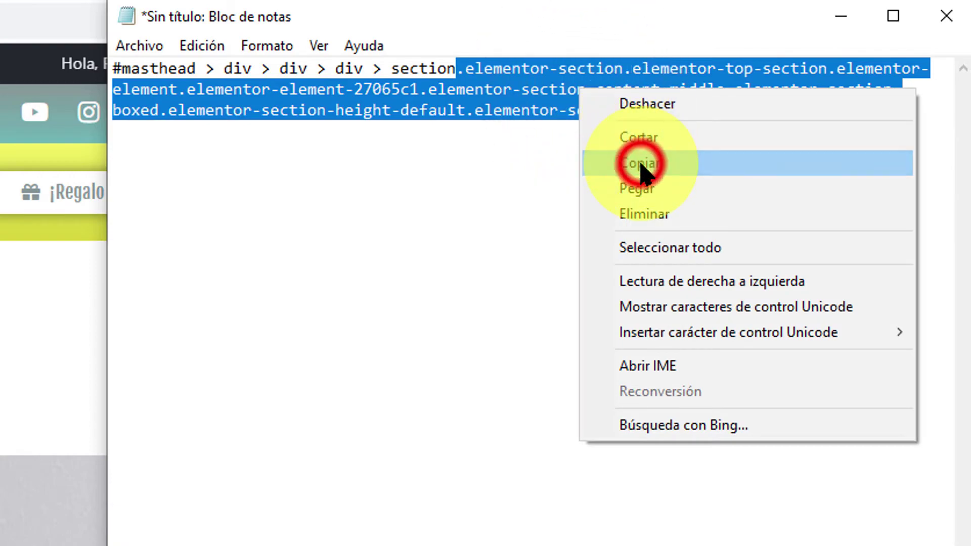
Return from Notepad to the WordPress installed plugins list in the browser and activate the myStickymenu plugin.
{"action": "left_click", "coordinate": [838, 14]}
{"action": "left_click", "coordinate": [568, 12]}
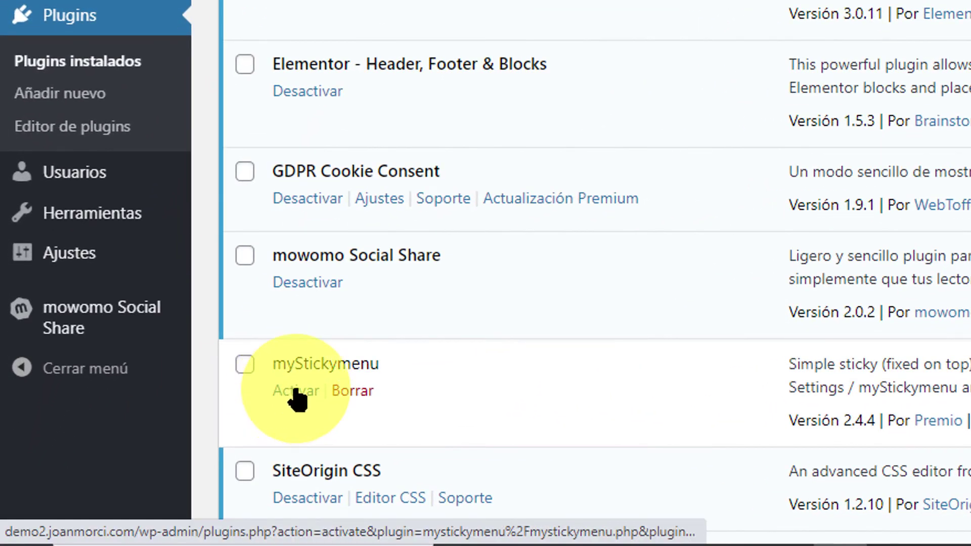
{"action": "left_click", "coordinate": [295, 392]}
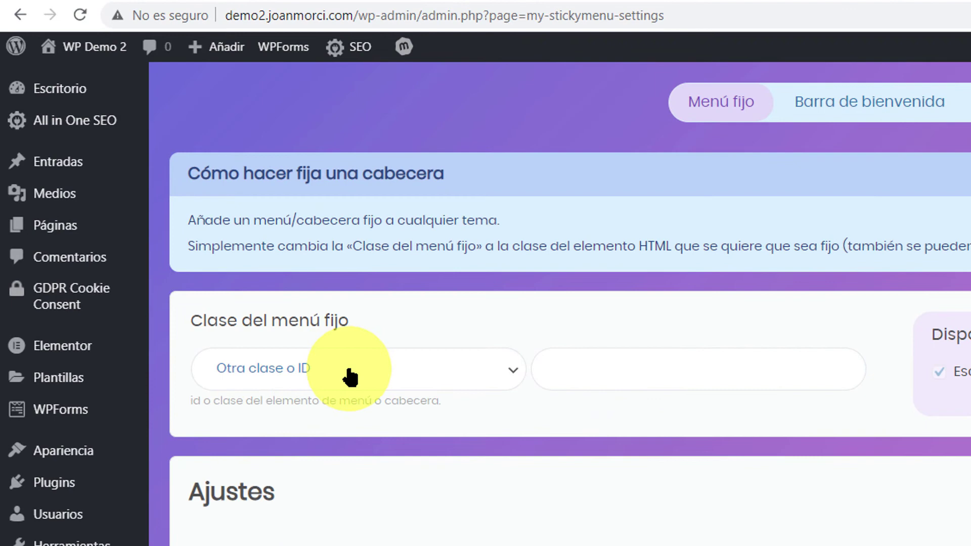
Set the sticky menu class to "Otra clase o ID" and paste the copied Elementor section selector as its value.
{"action": "left_click", "coordinate": [250, 280]}
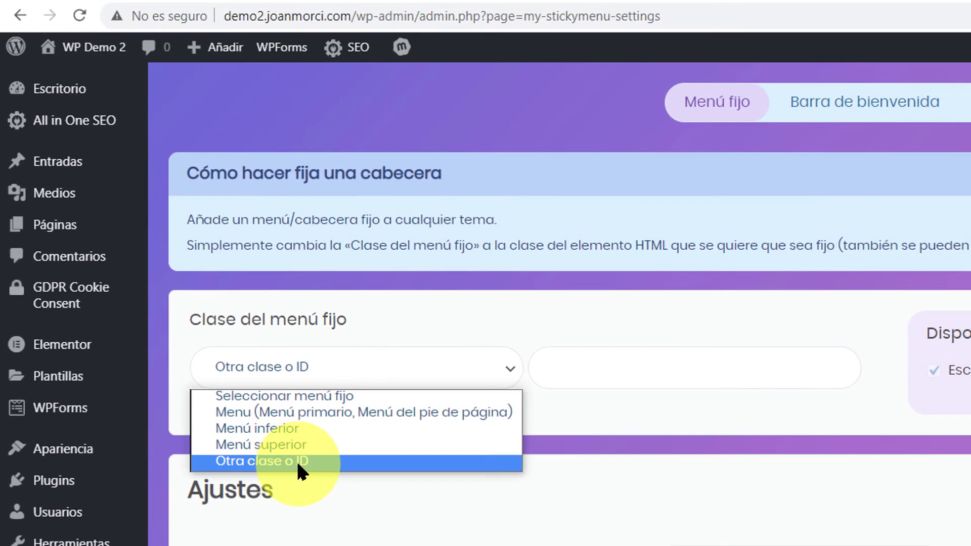
{"action": "left_click", "coordinate": [298, 461]}
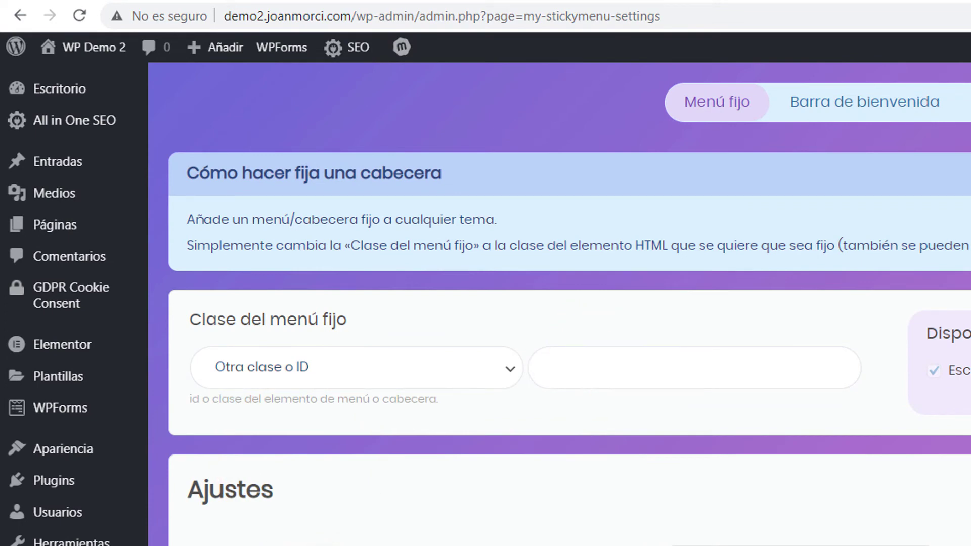
{"action": "left_click", "coordinate": [608, 374]}
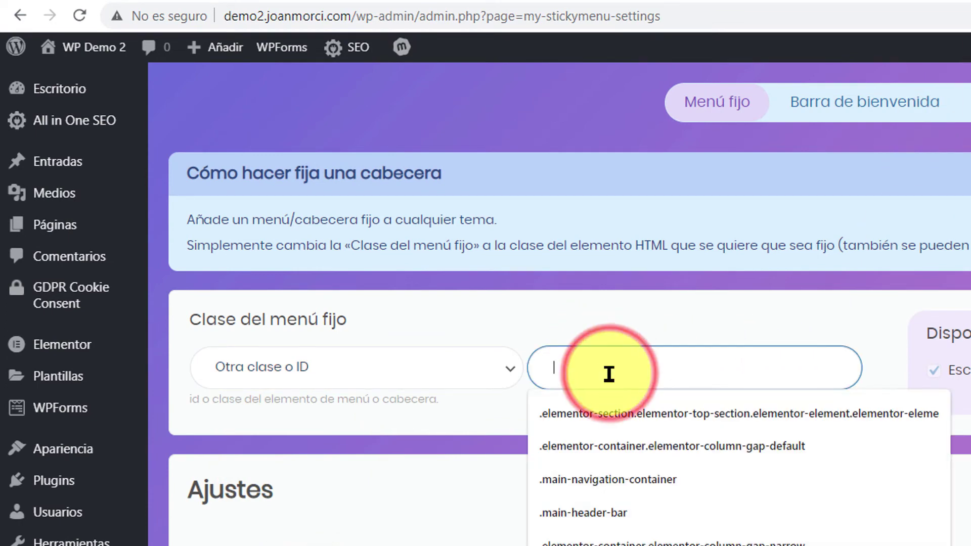
{"action": "right_click", "coordinate": [607, 369]}
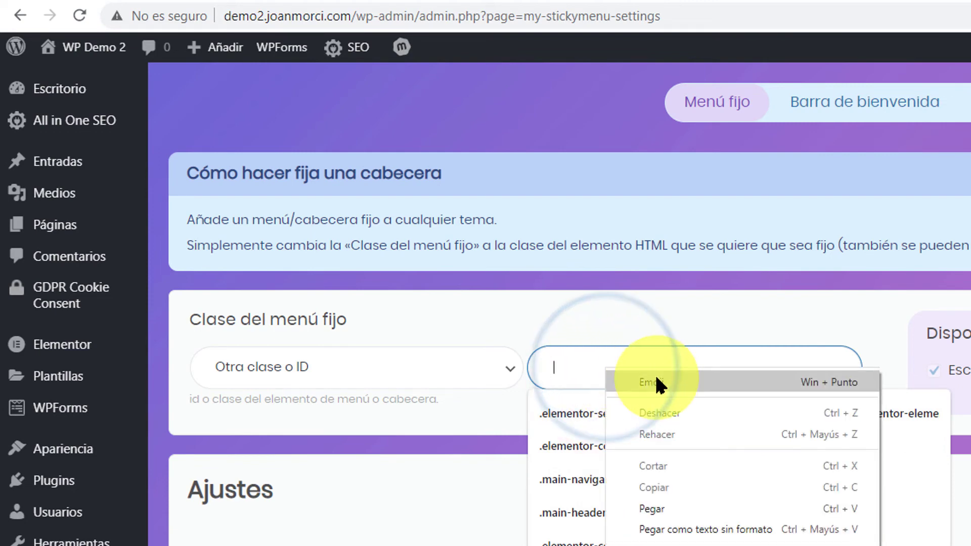
{"action": "left_click", "coordinate": [662, 507]}
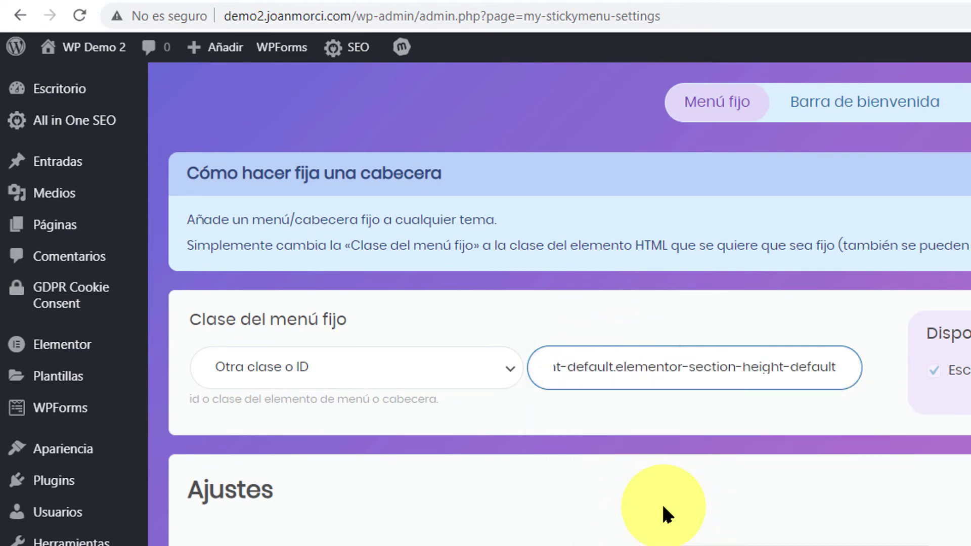
{"action": "left_click_drag", "start_coordinate": [820, 370], "coordinate": [418, 379]}
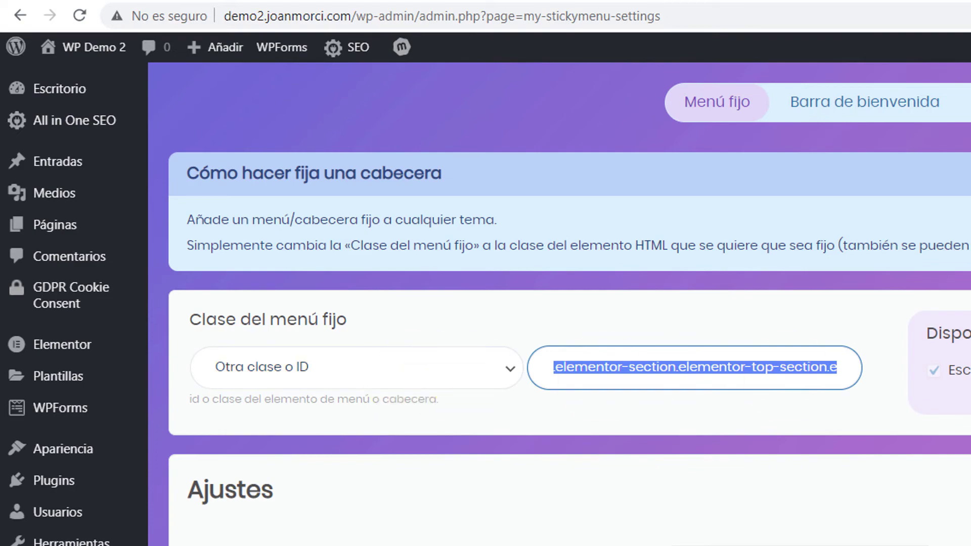
Save the myStickymenu settings.
{"action": "scroll", "coordinate": [764, 273], "scroll_direction": "down", "scroll_amount": 10}
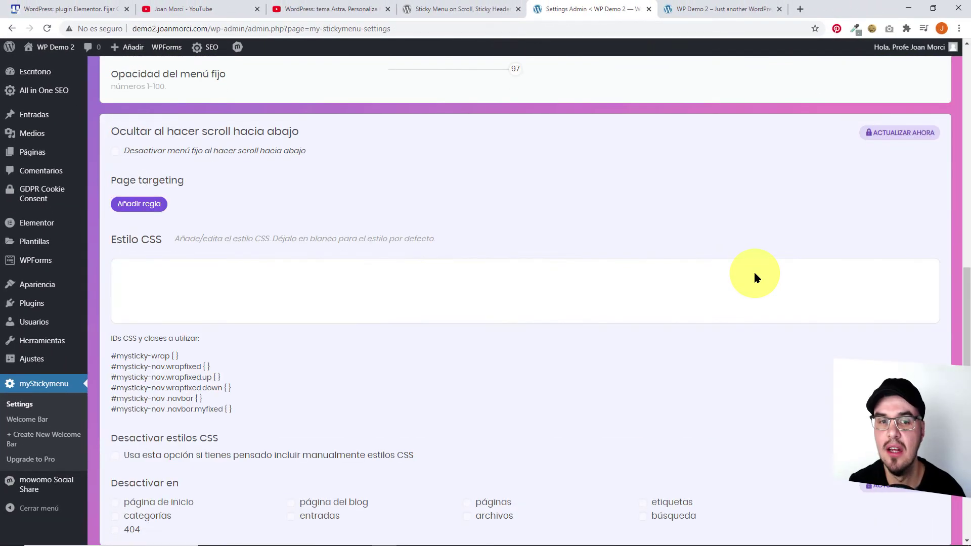
{"action": "scroll", "coordinate": [752, 272], "scroll_direction": "up", "scroll_amount": 4}
{"action": "scroll", "coordinate": [839, 347], "scroll_direction": "down", "scroll_amount": 6}
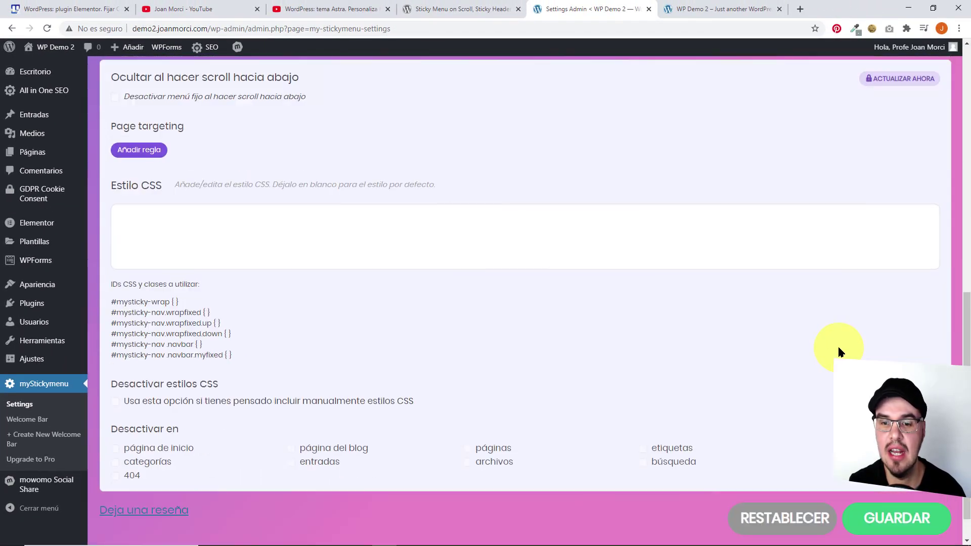
{"action": "left_click", "coordinate": [934, 483]}
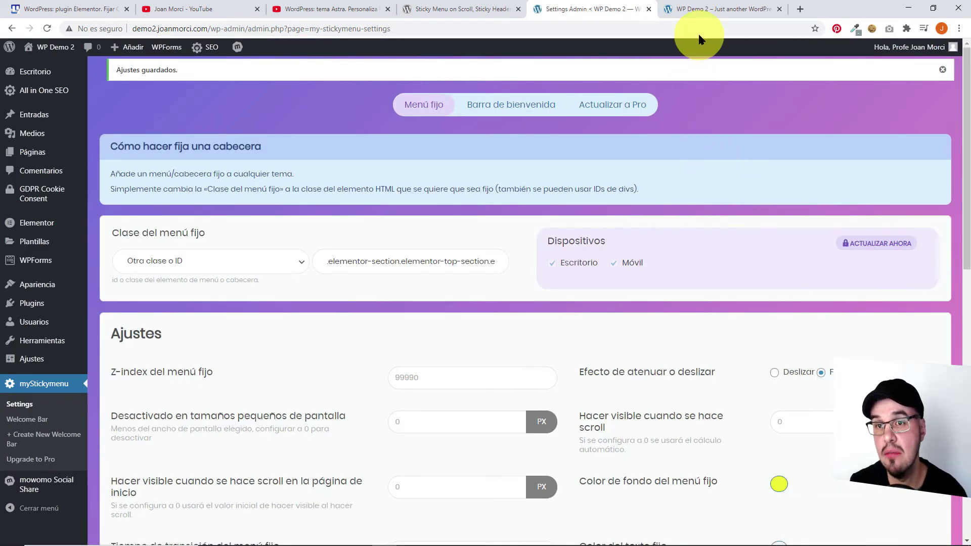
Close the developer tools on the demo site's home page, reload it and check the menu header's sticky behaviour down the page.
{"action": "left_click", "coordinate": [716, 10]}
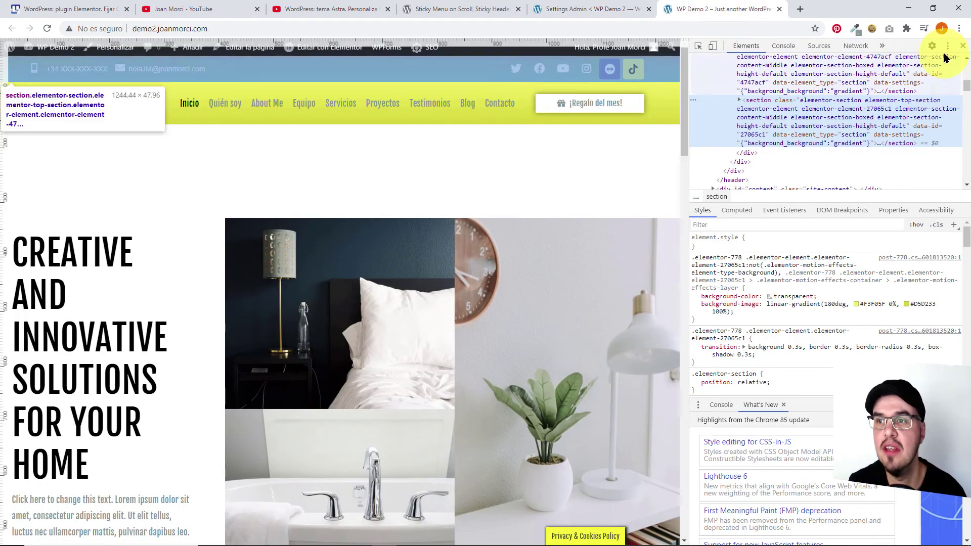
{"action": "left_click", "coordinate": [962, 46]}
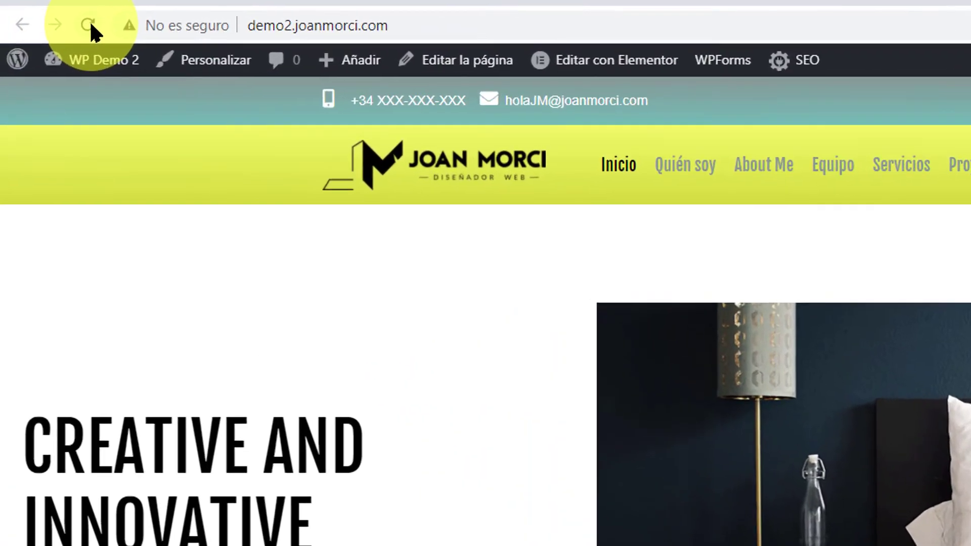
{"action": "left_click", "coordinate": [56, 28]}
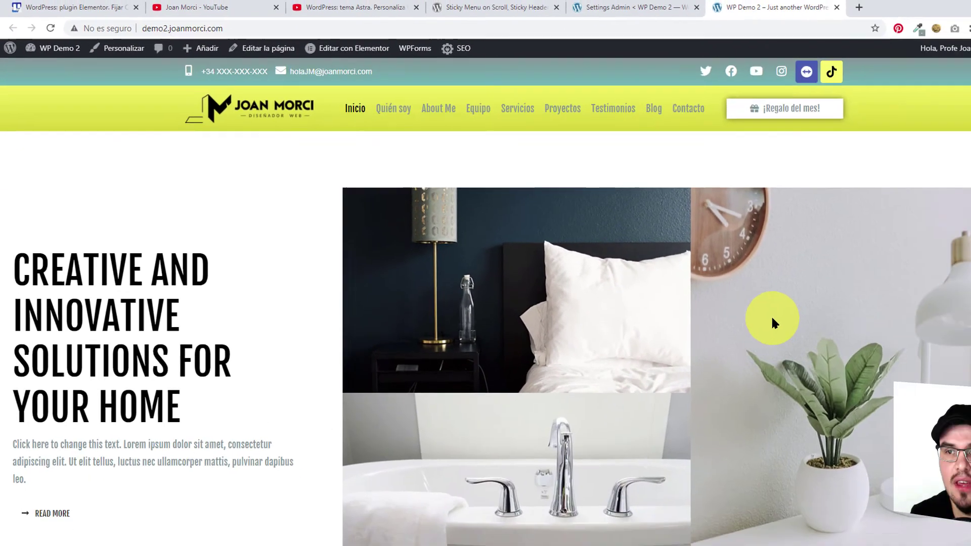
{"action": "scroll", "coordinate": [772, 322], "scroll_direction": "down", "scroll_amount": 10}
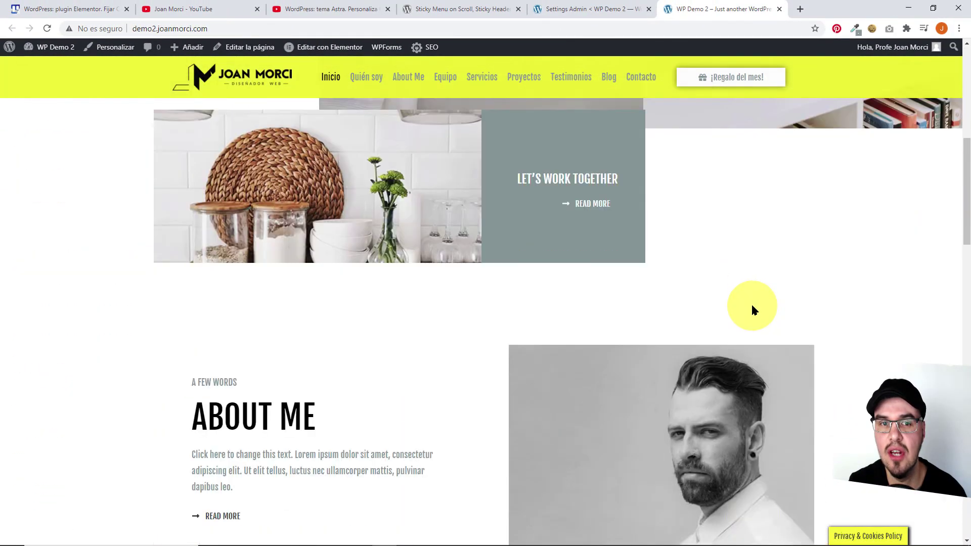
{"action": "scroll", "coordinate": [751, 306], "scroll_direction": "down", "scroll_amount": 15}
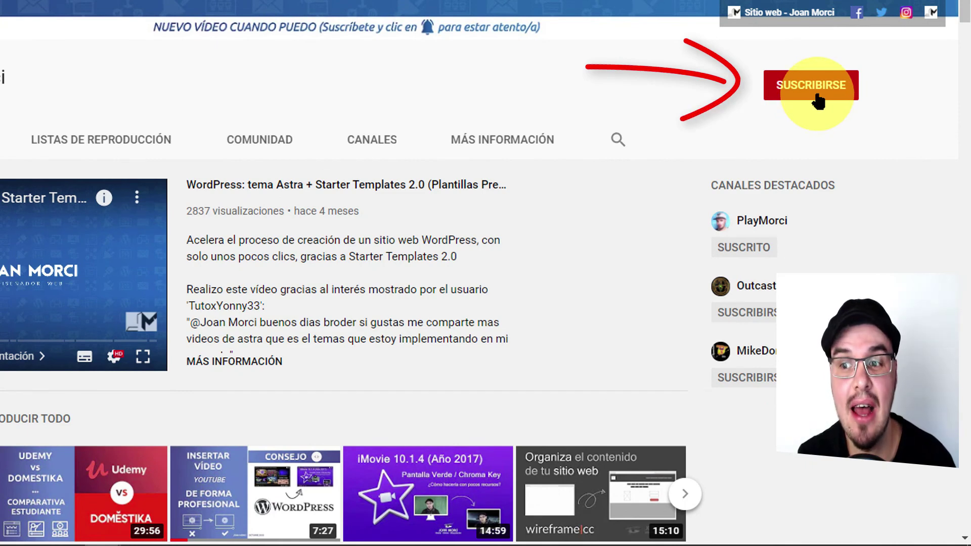
Subscribe to the tutorial author's YouTube channel and set its notifications to "Todas".
{"action": "left_click", "coordinate": [816, 97]}
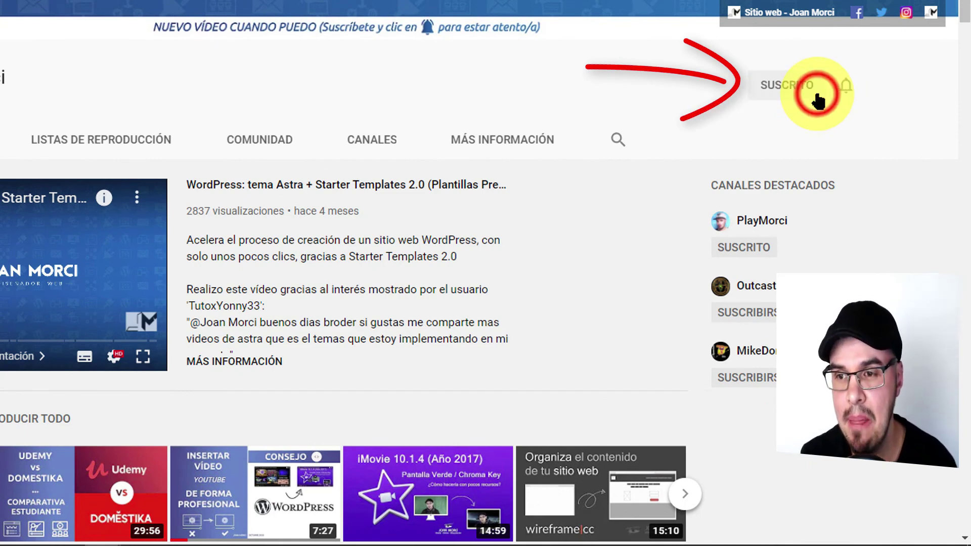
{"action": "left_click", "coordinate": [847, 87]}
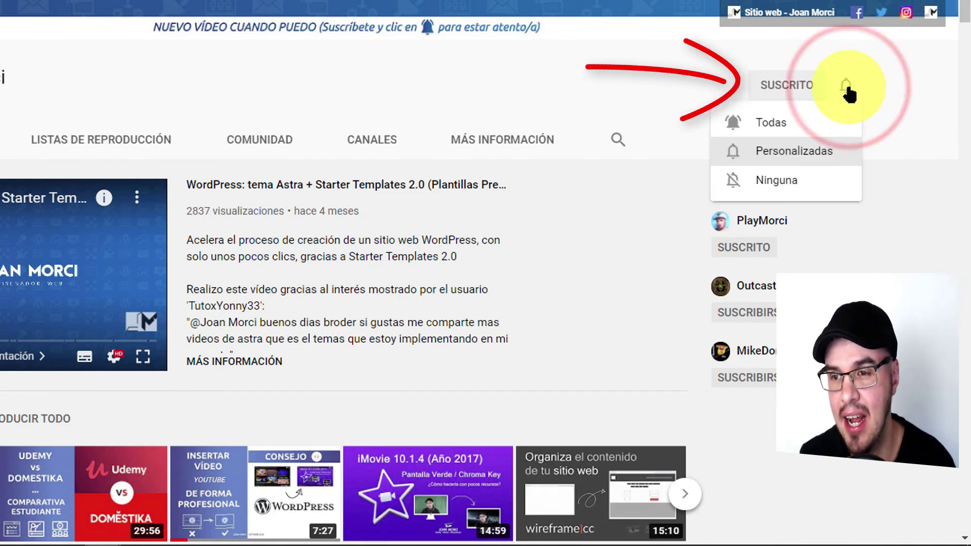
{"action": "left_click", "coordinate": [773, 121]}
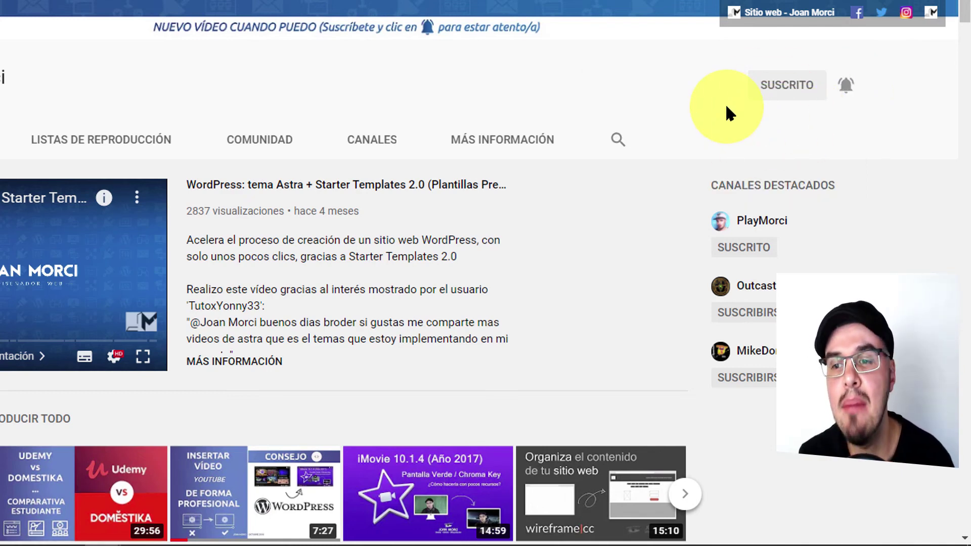